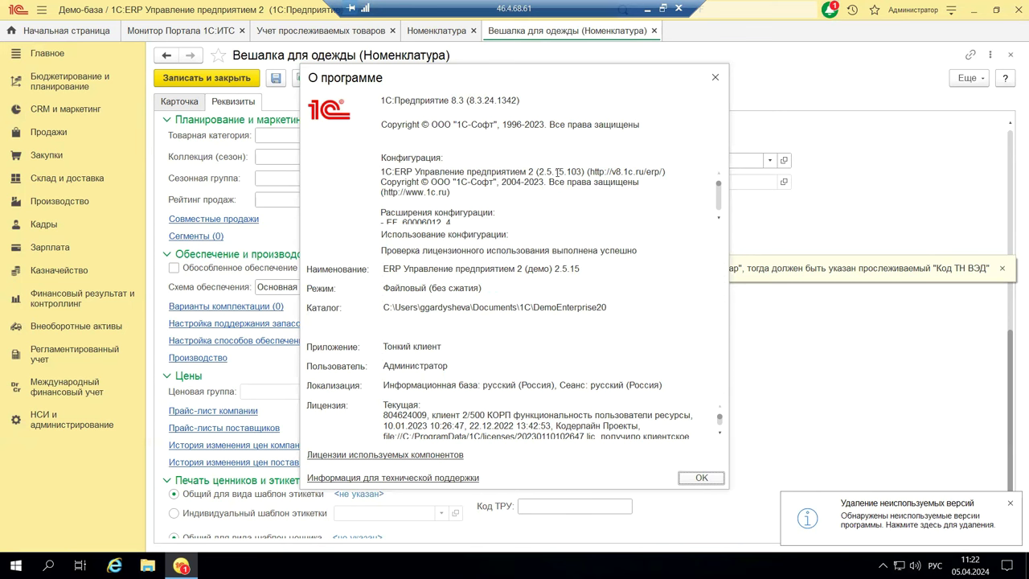
# Select the configuration description in the program information window and close the window.
pyautogui.hotkey('ctrl', 'a')
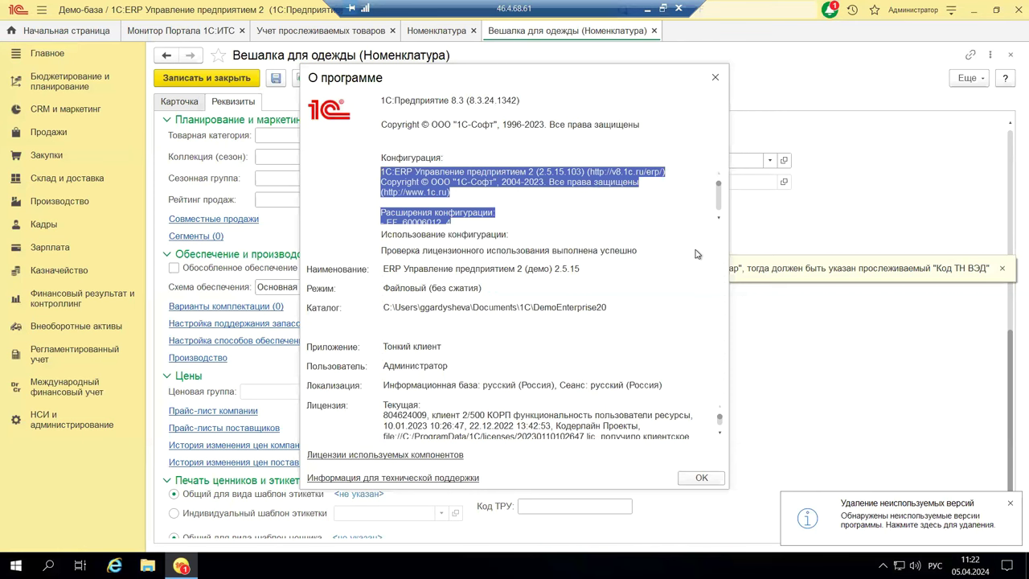
pyautogui.click(715, 78)
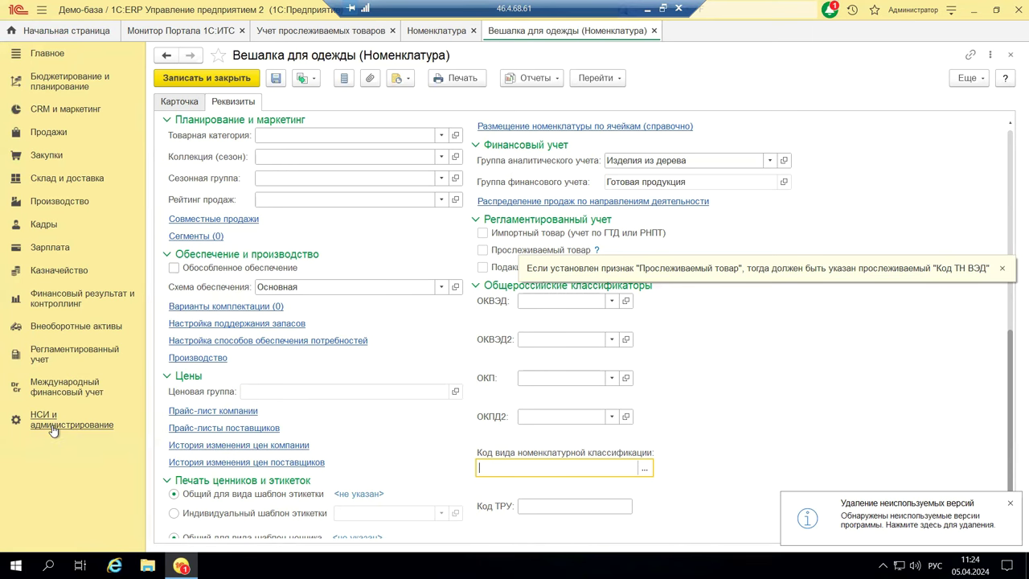
# Open the НСИ и администрирование section, allow the requested local meeting recording, and look through the section's integration settings.
pyautogui.click(53, 431)
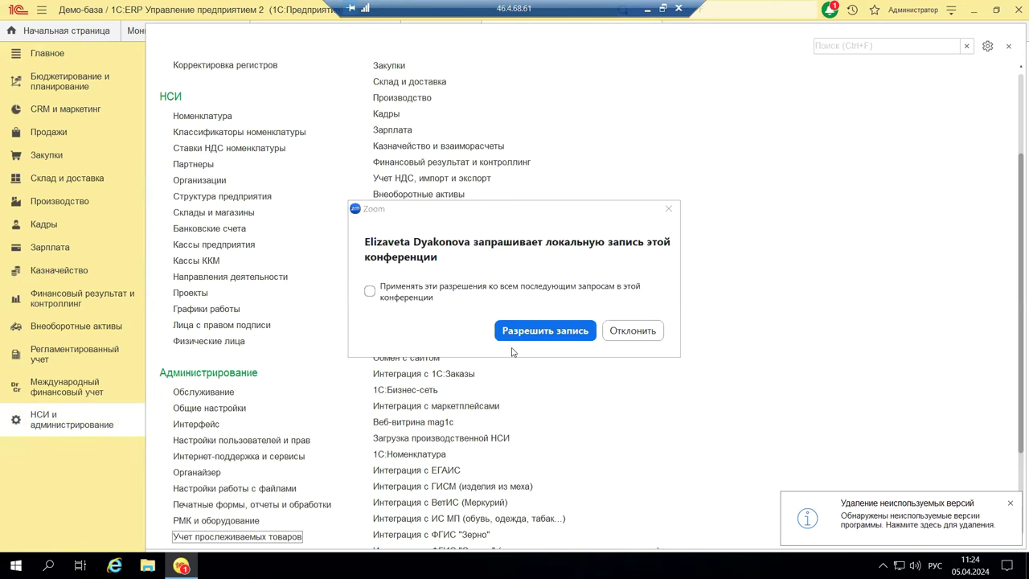
pyautogui.click(524, 335)
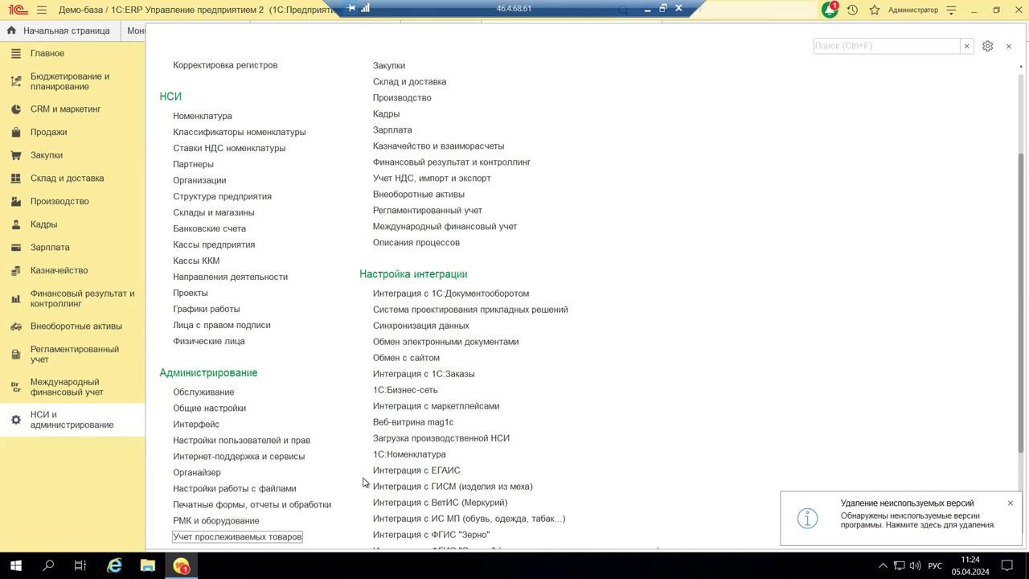
pyautogui.scroll(-3, 364, 482)
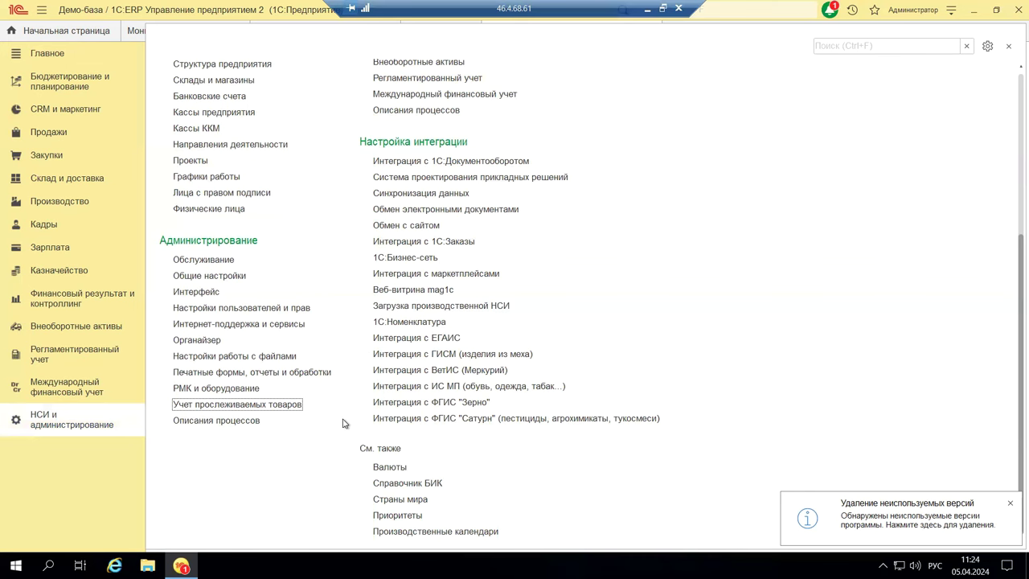
pyautogui.scroll(6, 393, 334)
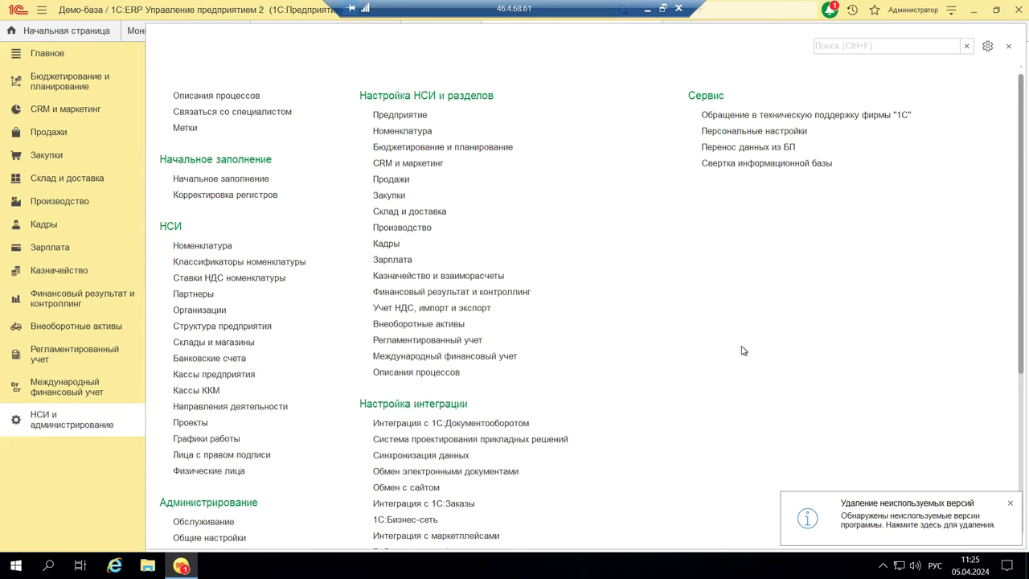
pyautogui.scroll(-1, 742, 351)
pyautogui.scroll(-3, 742, 350)
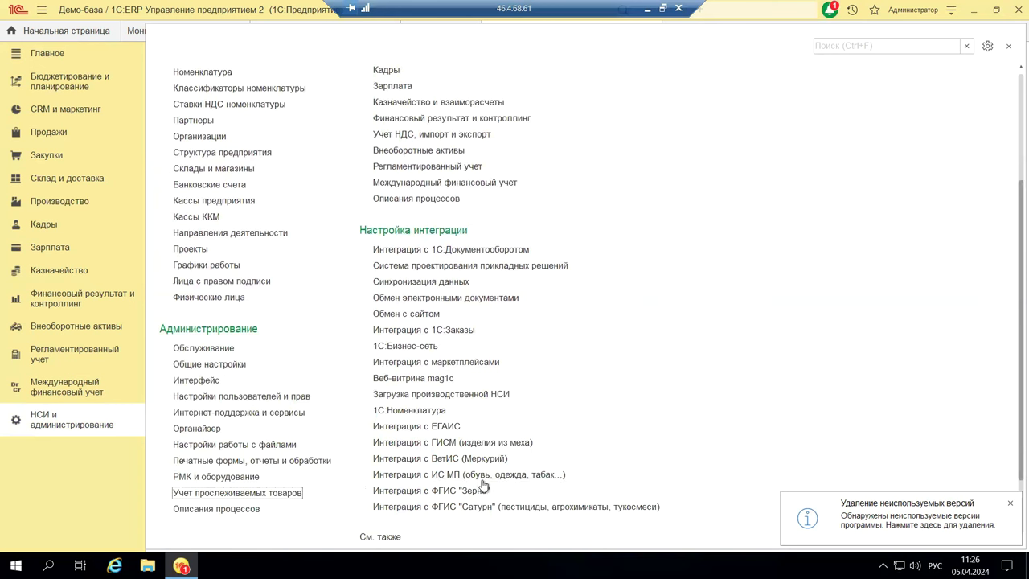
# Switch to the PowerPoint presentation and show slide 13 about finding Обмен с ИС МП in the Производство section.
pyautogui.click(647, 9)
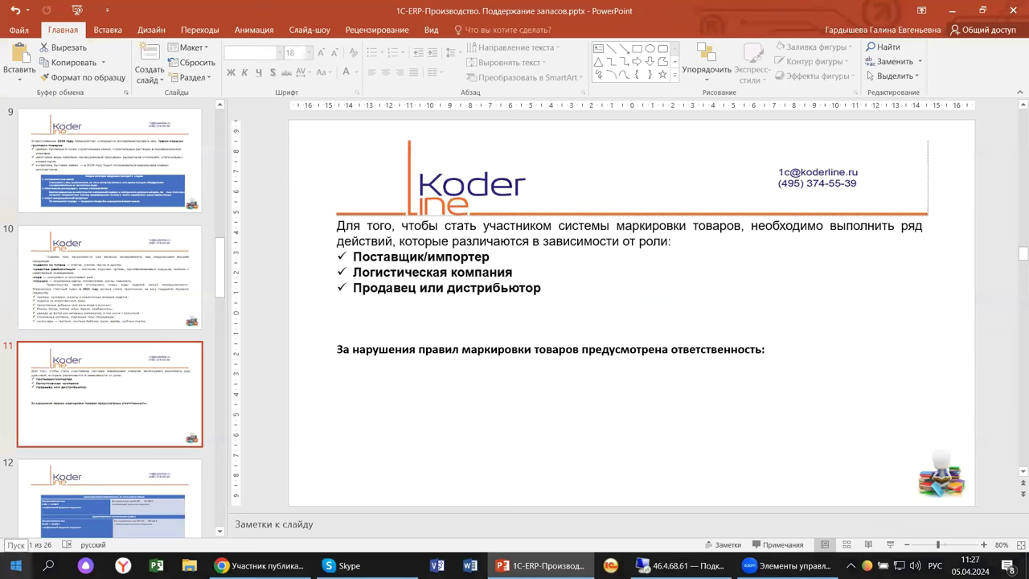
pyautogui.click(404, 384)
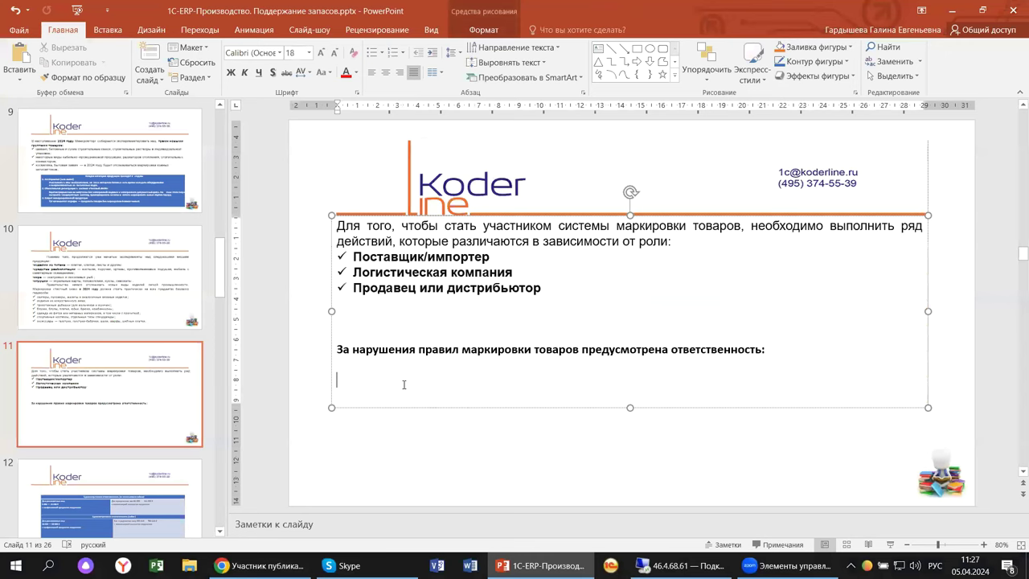
pyautogui.scroll(-2, 404, 420)
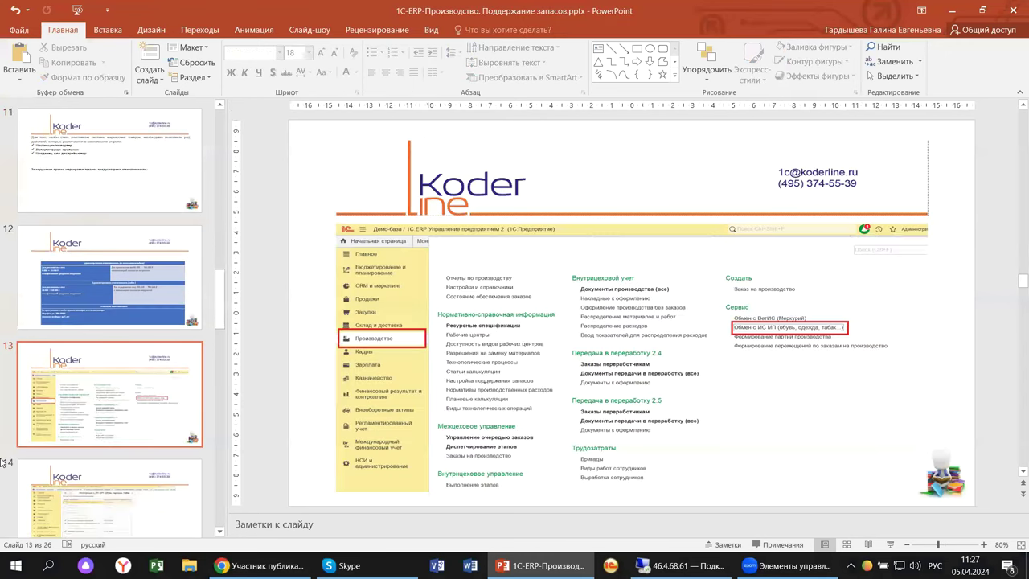
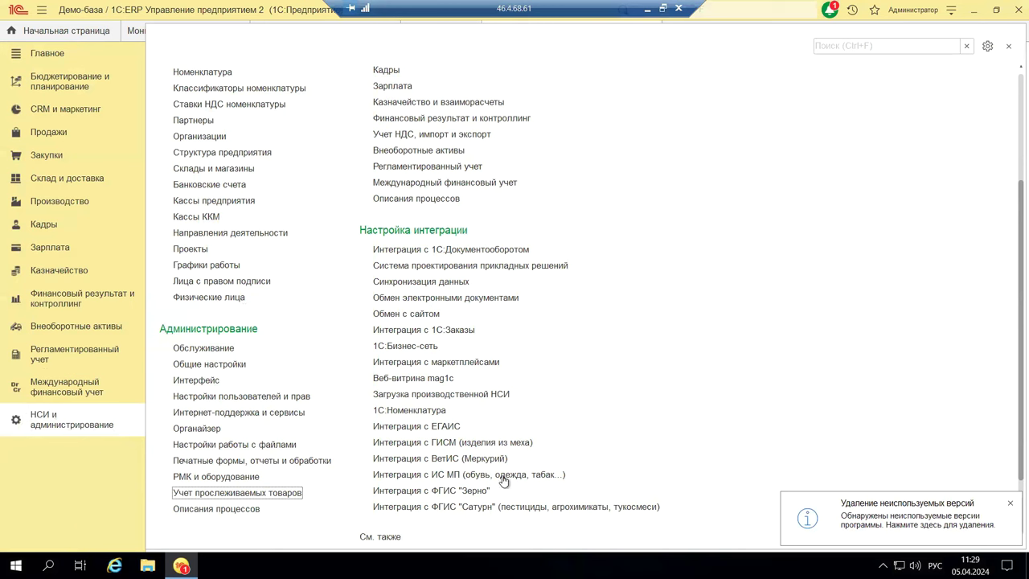
# Open the Интеграция с ИС МП settings and turn tracking of Медицинские изделия on and back off.
pyautogui.click(406, 475)
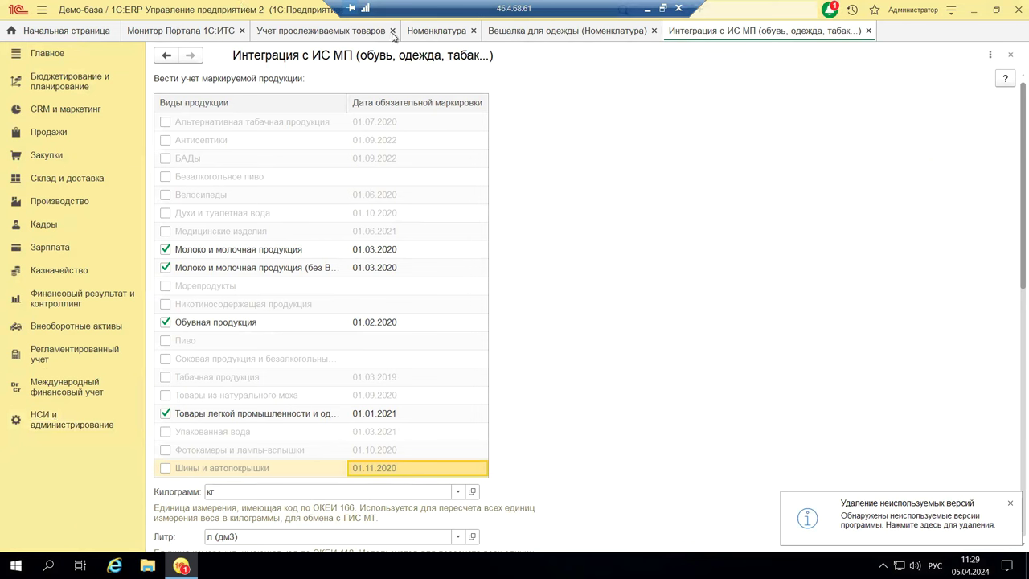
pyautogui.click(165, 233)
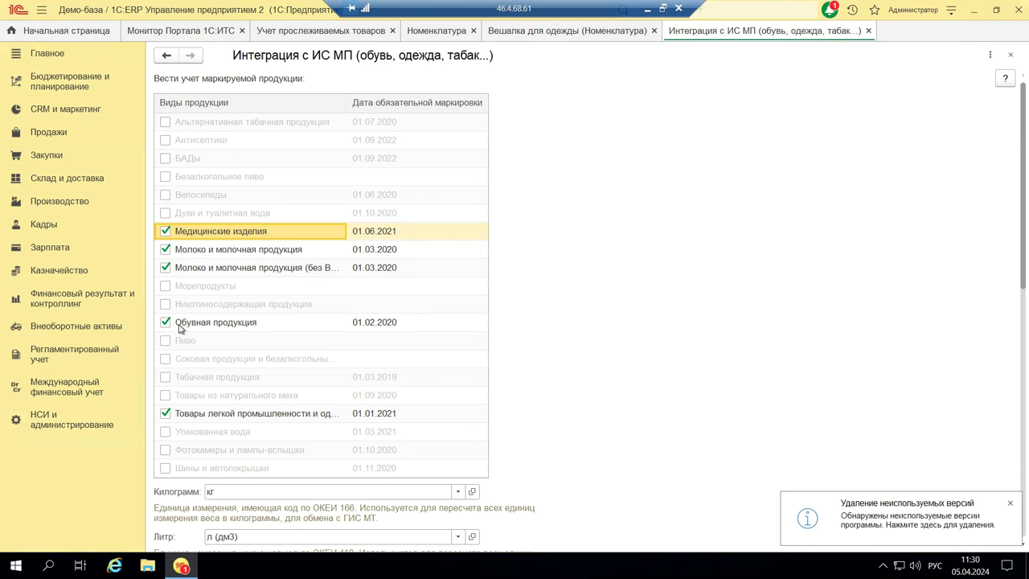
pyautogui.click(166, 231)
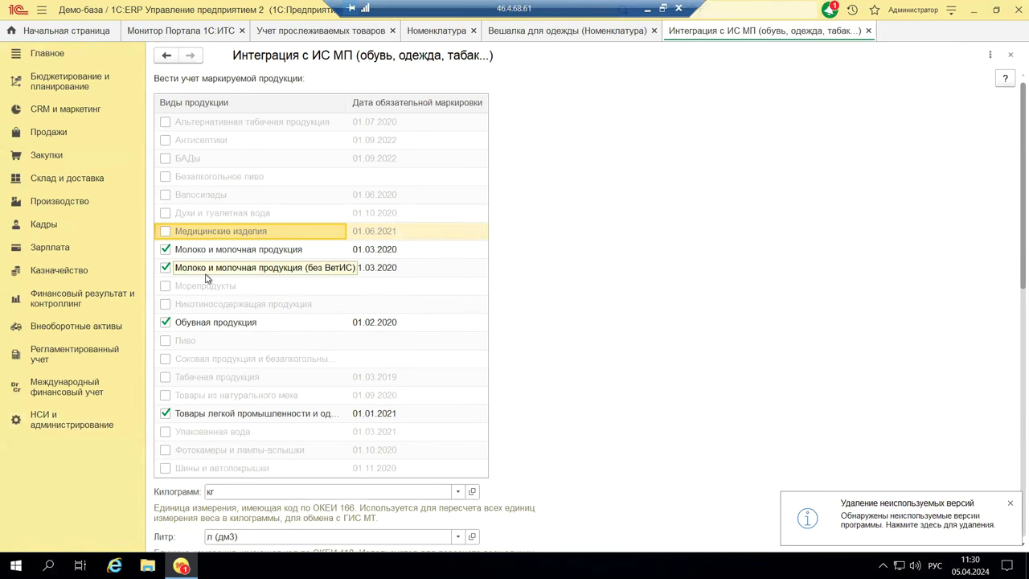
# Open the marking code scanning settings and try to enable the check at retail sale, declining to continue editing.
pyautogui.scroll(-2, 367, 518)
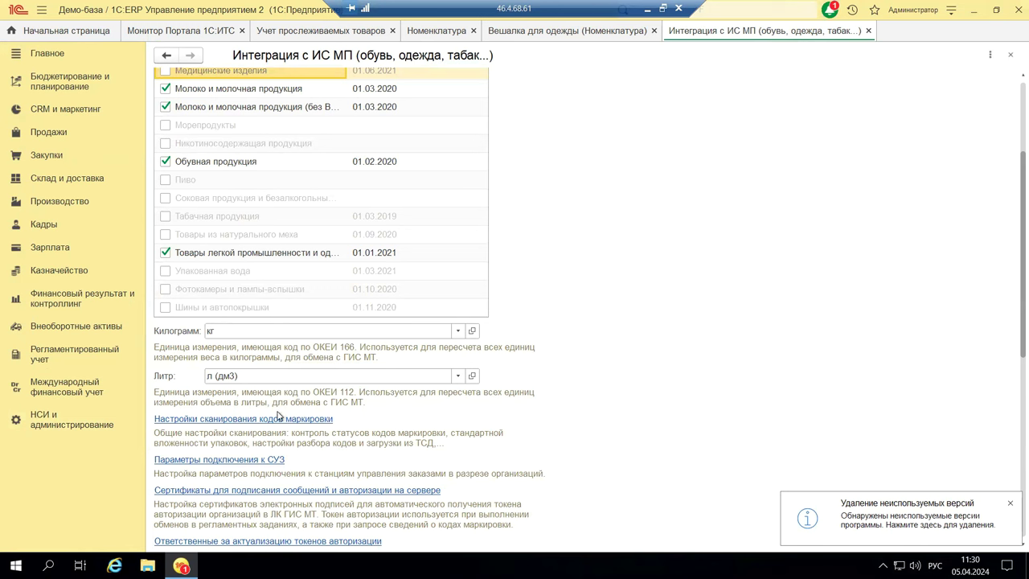
pyautogui.scroll(-4, 386, 399)
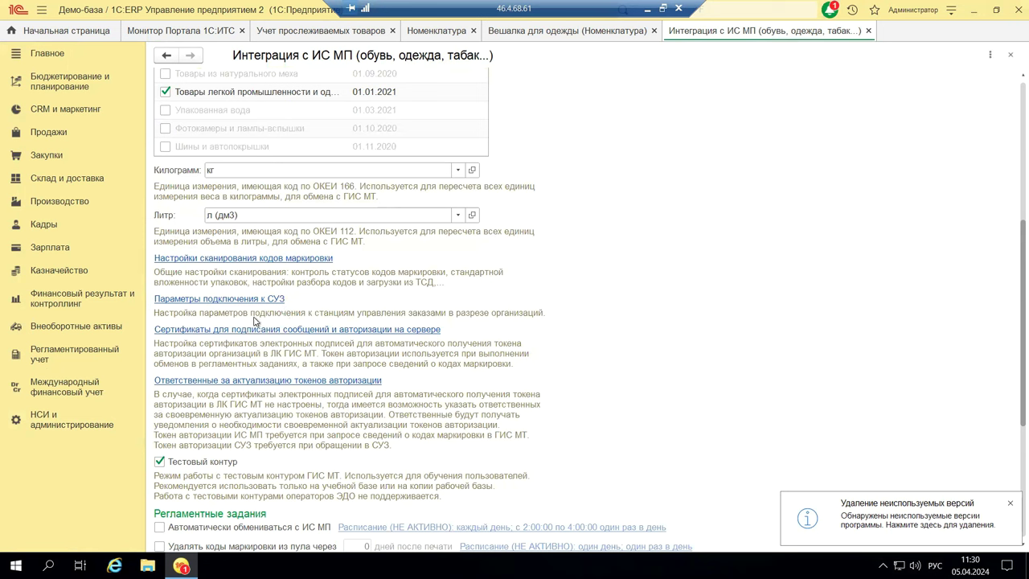
pyautogui.click(229, 258)
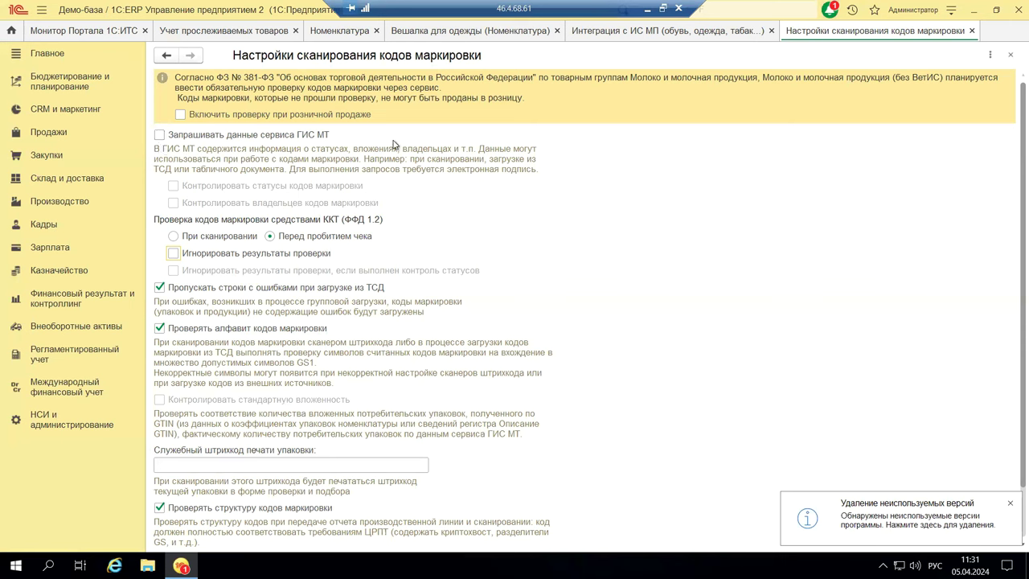
pyautogui.click(181, 115)
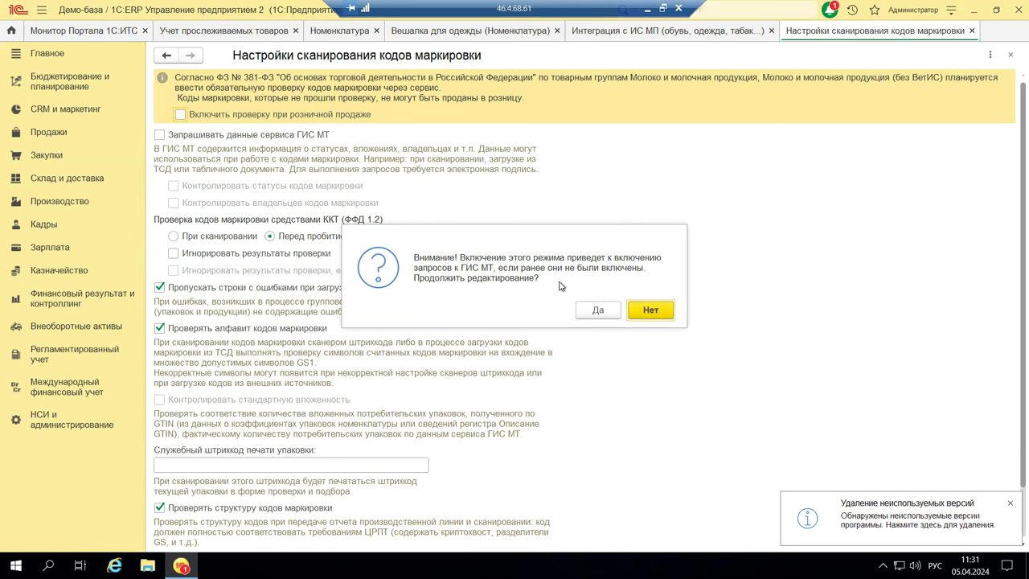
pyautogui.click(651, 315)
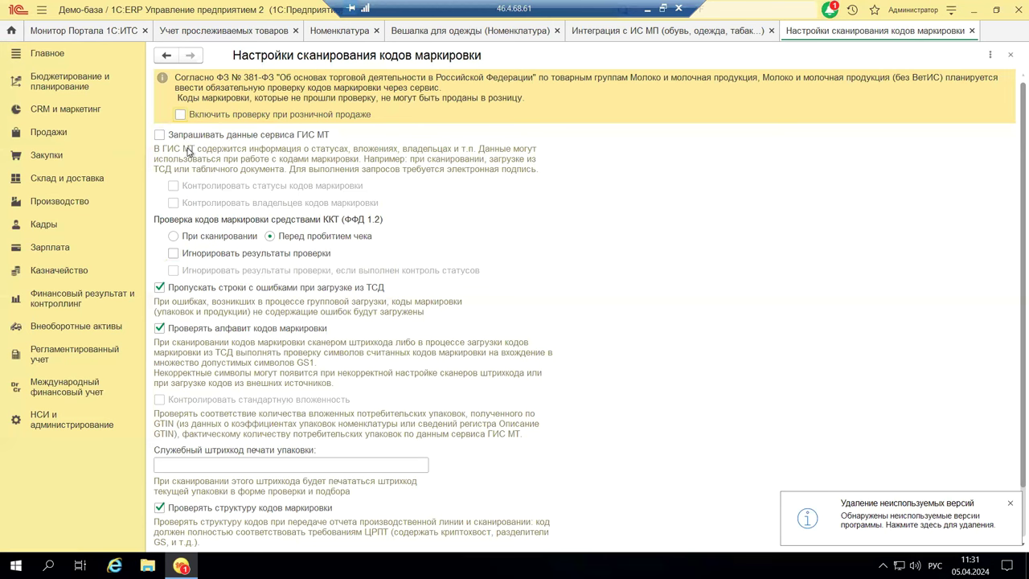
# Switch the ККТ marking code check to При сканировании and back to Перед пробитием чека, and close the scanning settings.
pyautogui.scroll(-1, 201, 187)
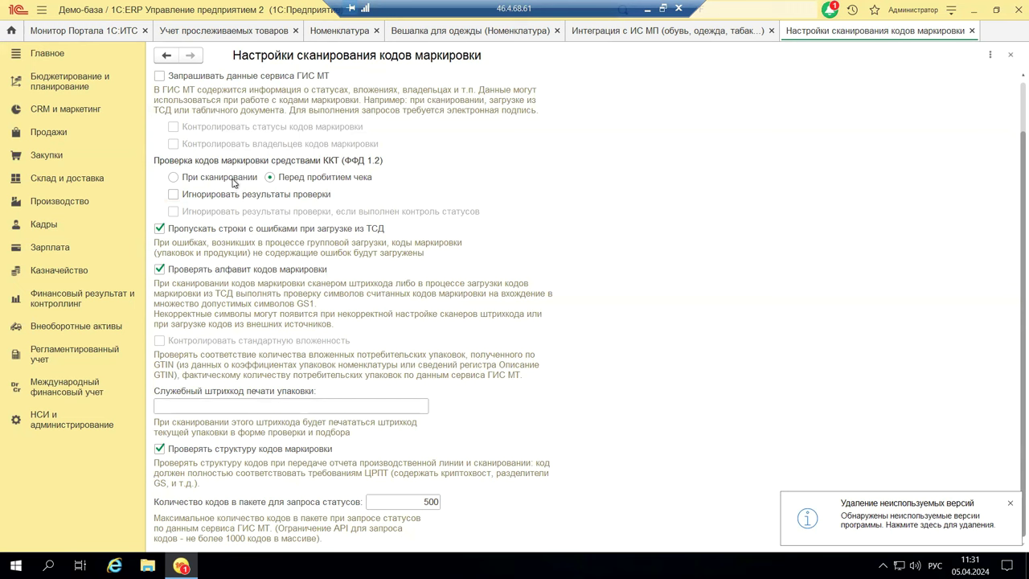
pyautogui.click(175, 178)
pyautogui.click(270, 179)
pyautogui.click(1010, 54)
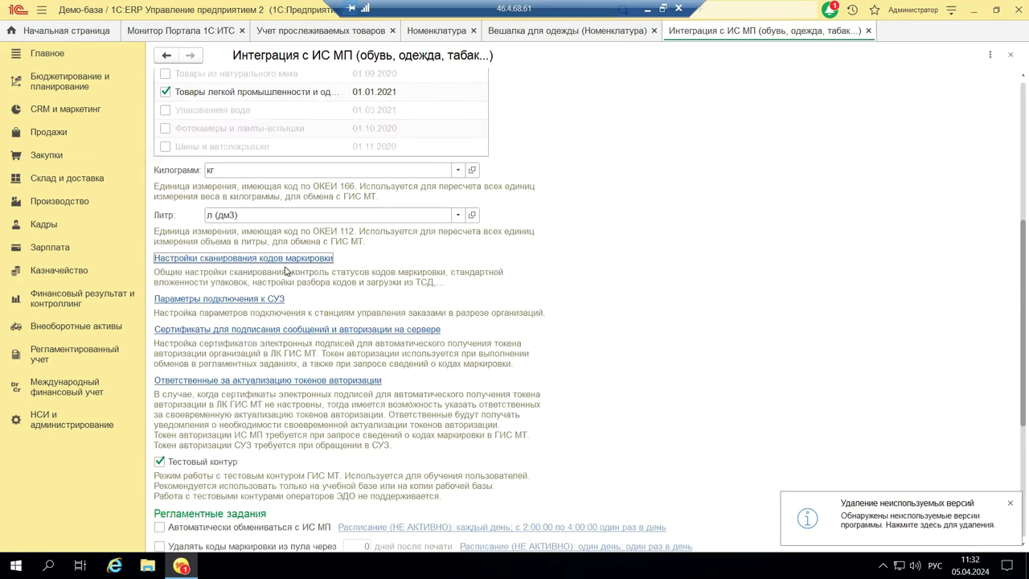
# View the СУЗ connection parameters list and close it.
pyautogui.click(236, 300)
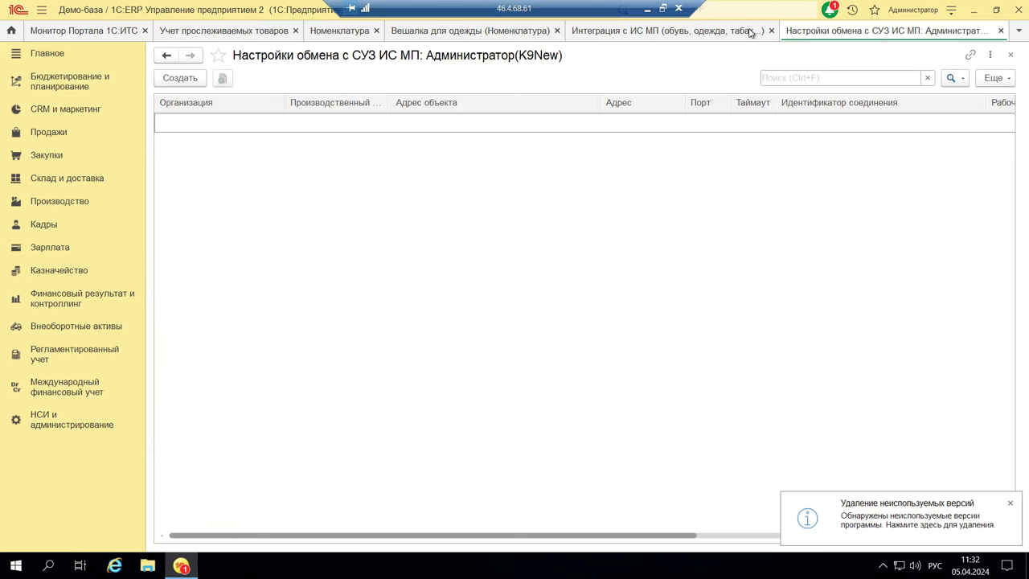
pyautogui.click(1010, 55)
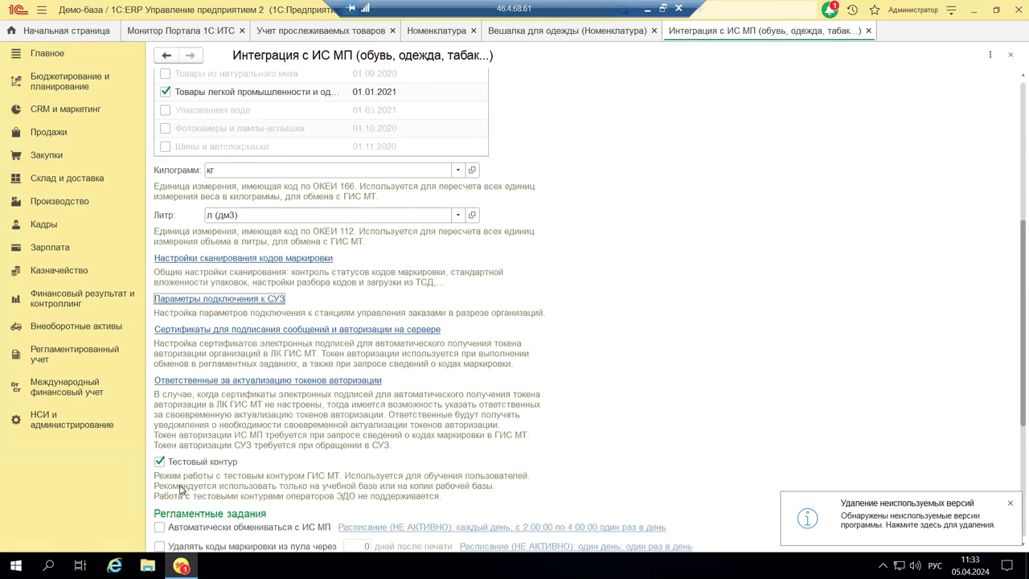
# Examine the Тестовый контур option and the Регламентные задания settings, and close the ИС МП integration page.
pyautogui.click(159, 462)
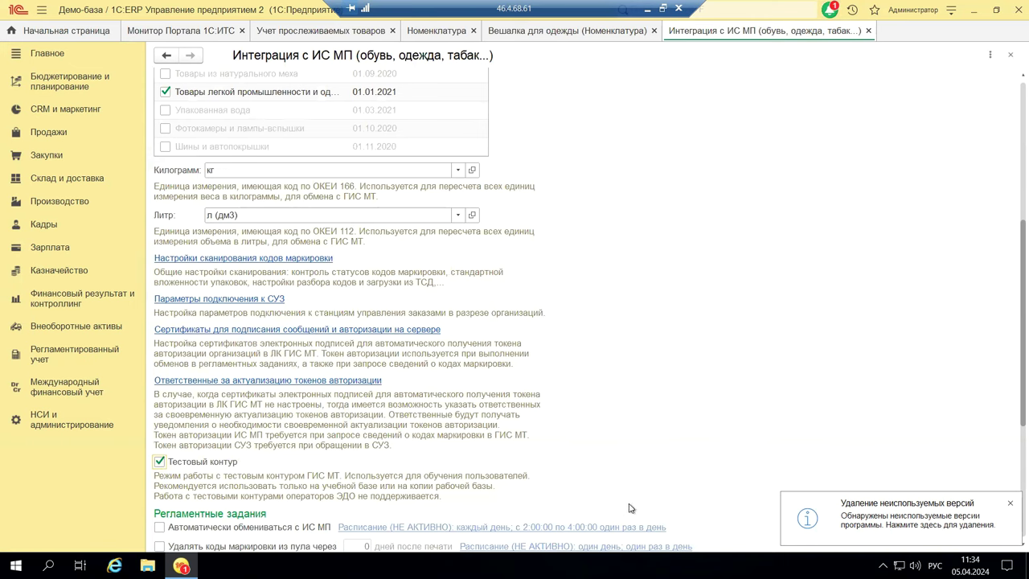
pyautogui.scroll(-4, 630, 507)
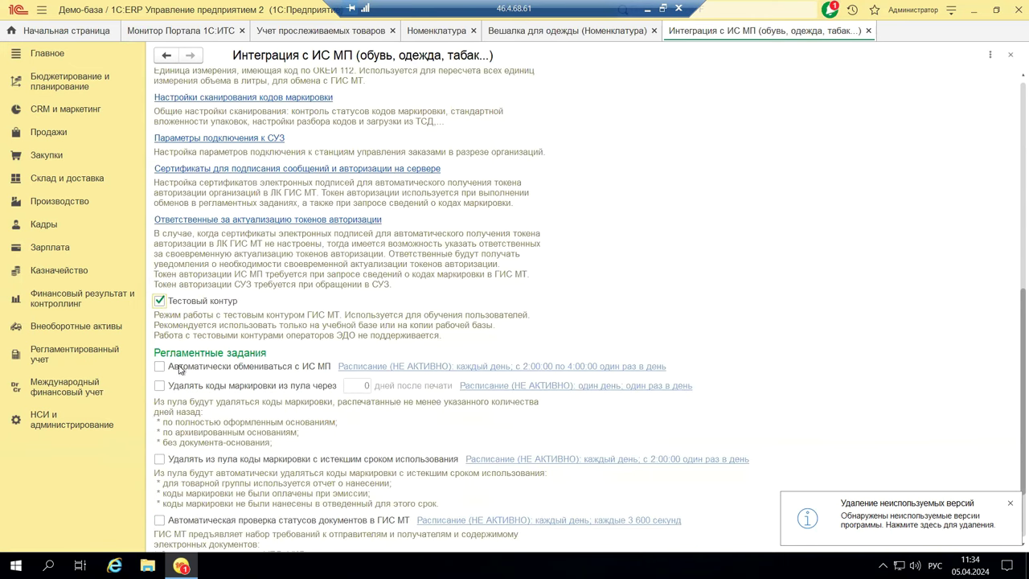
pyautogui.scroll(-2, 221, 450)
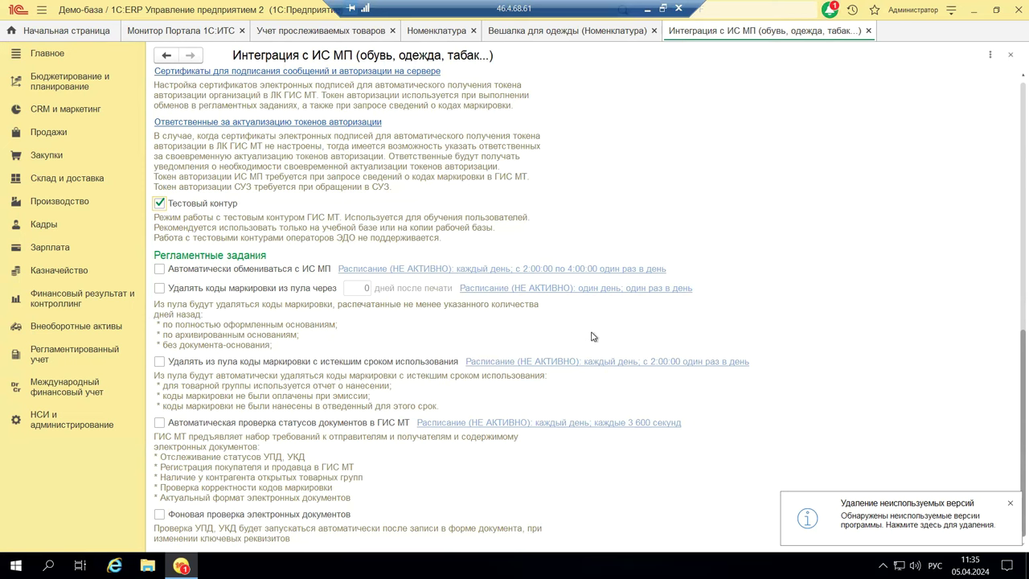
pyautogui.click(1010, 55)
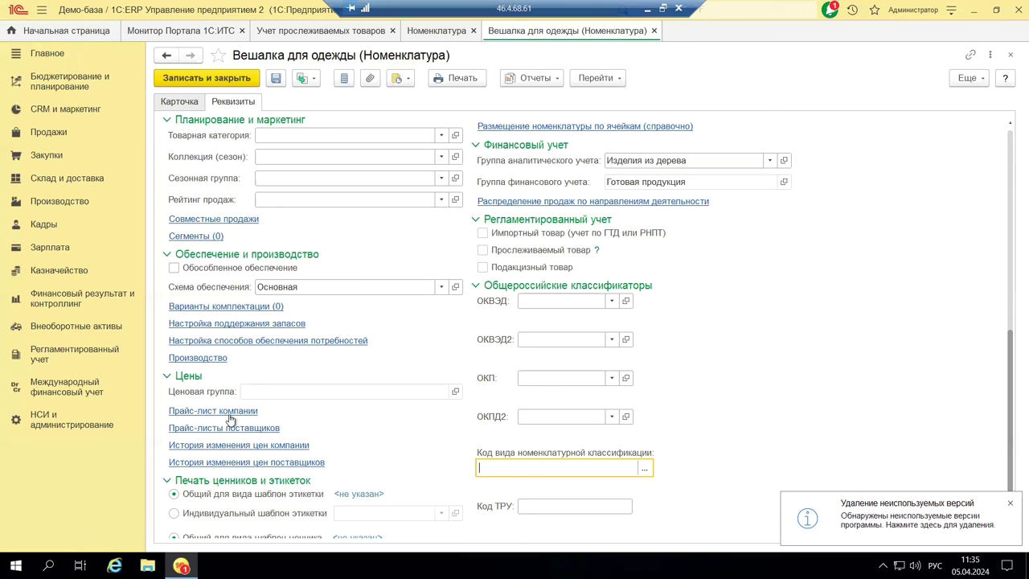
# View the production specifications of Вешалка для одежды, and close both the specifications and the item card.
pyautogui.click(180, 360)
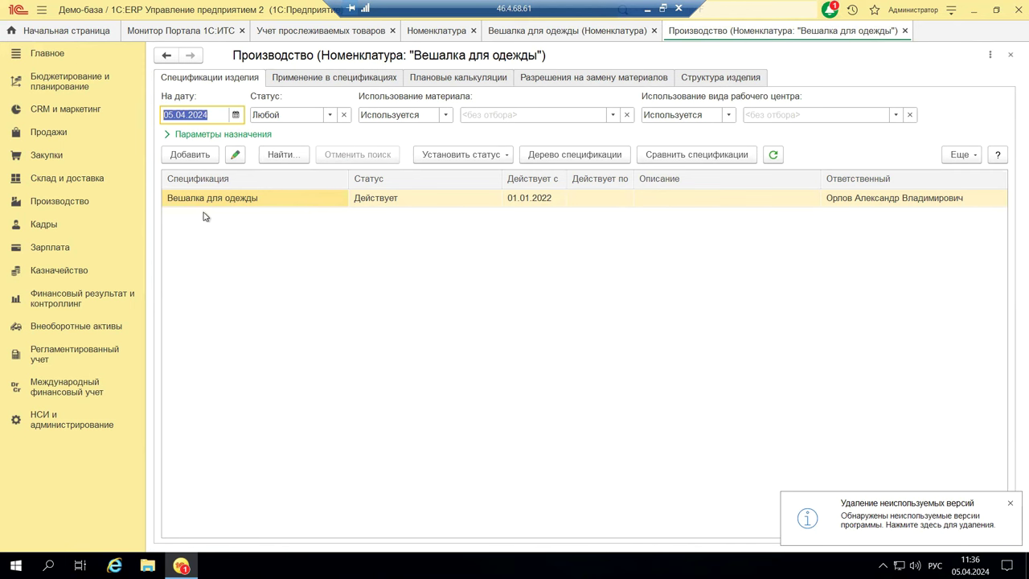
pyautogui.click(1012, 54)
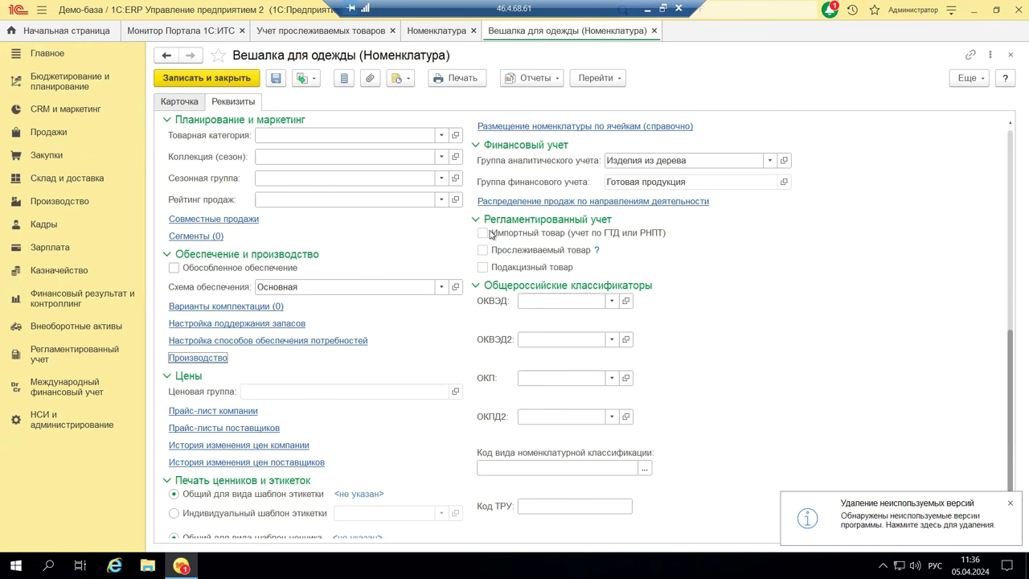
pyautogui.click(1010, 56)
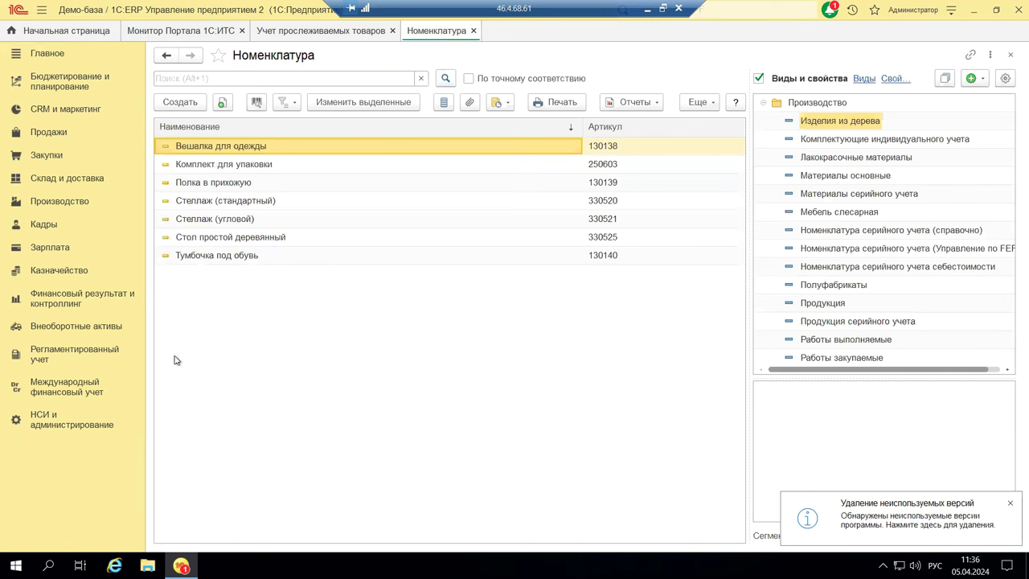
# Switch to the PowerPoint presentation and show slide 21 with the Вешалка для одежды item card.
pyautogui.click(646, 9)
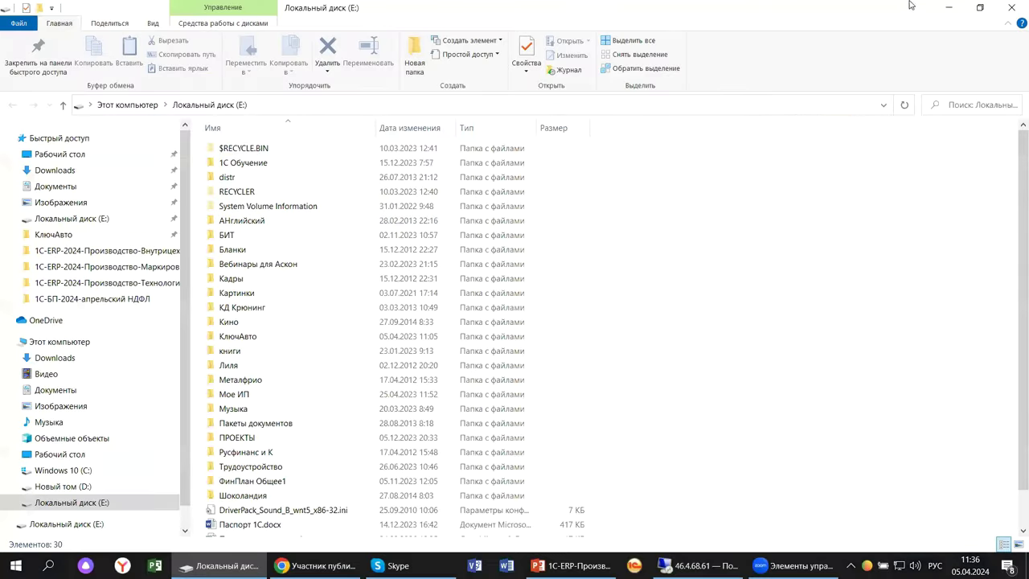
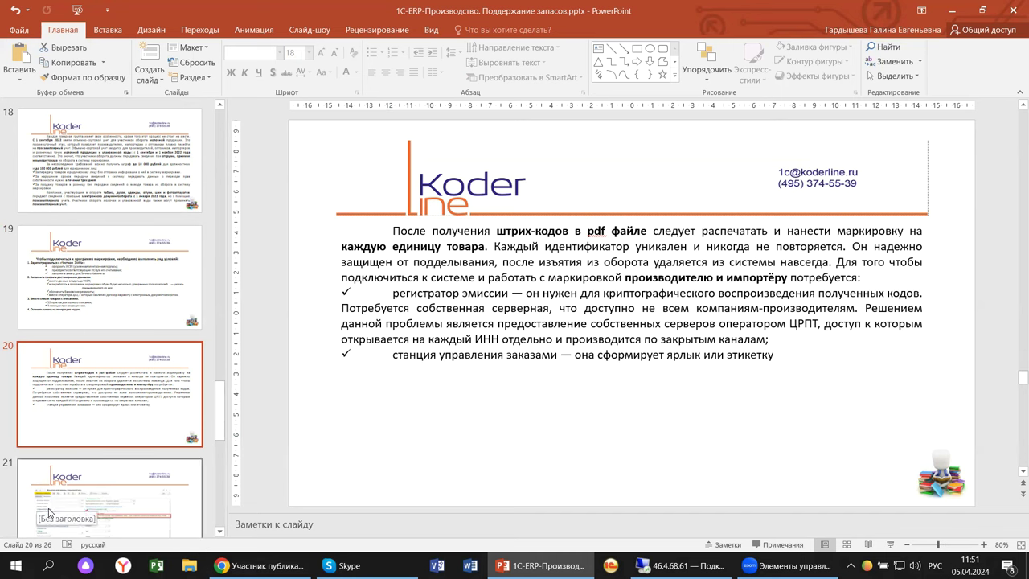
pyautogui.click(48, 512)
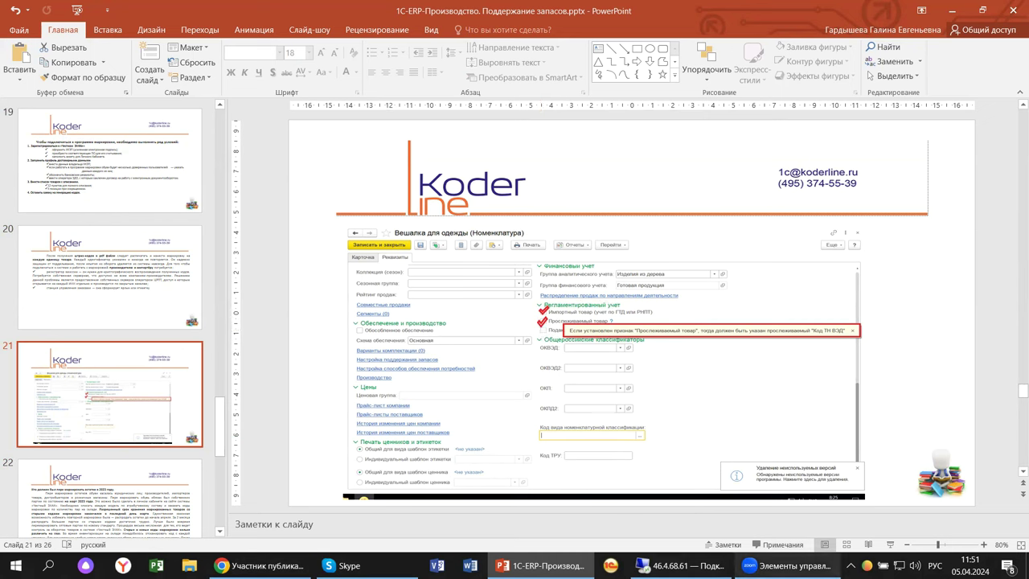
# Switch back to the remote 1C:ERP session with the Обмен с ИС МП page.
pyautogui.moveTo(784, 566)
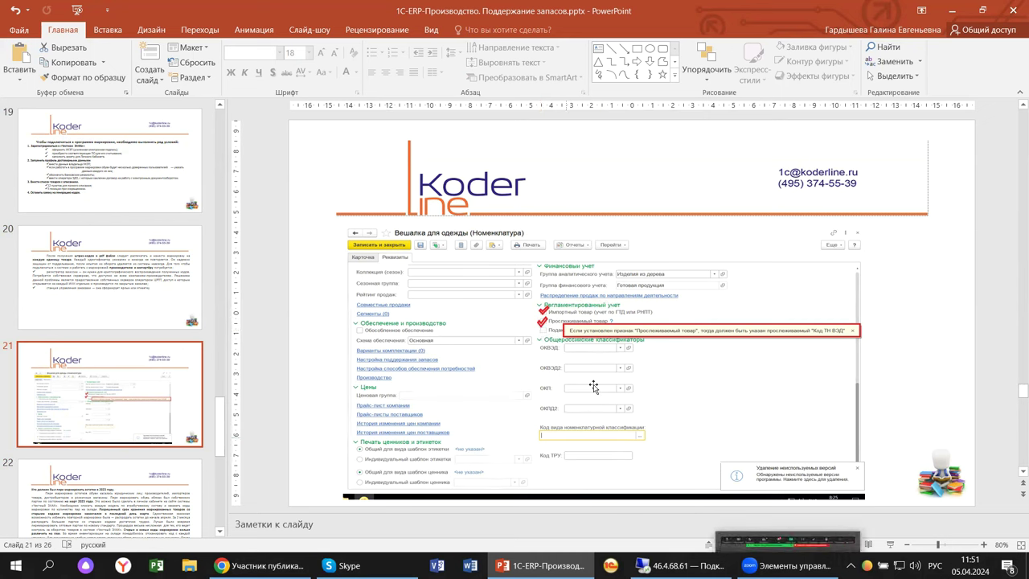
pyautogui.moveTo(683, 566)
pyautogui.click(691, 519)
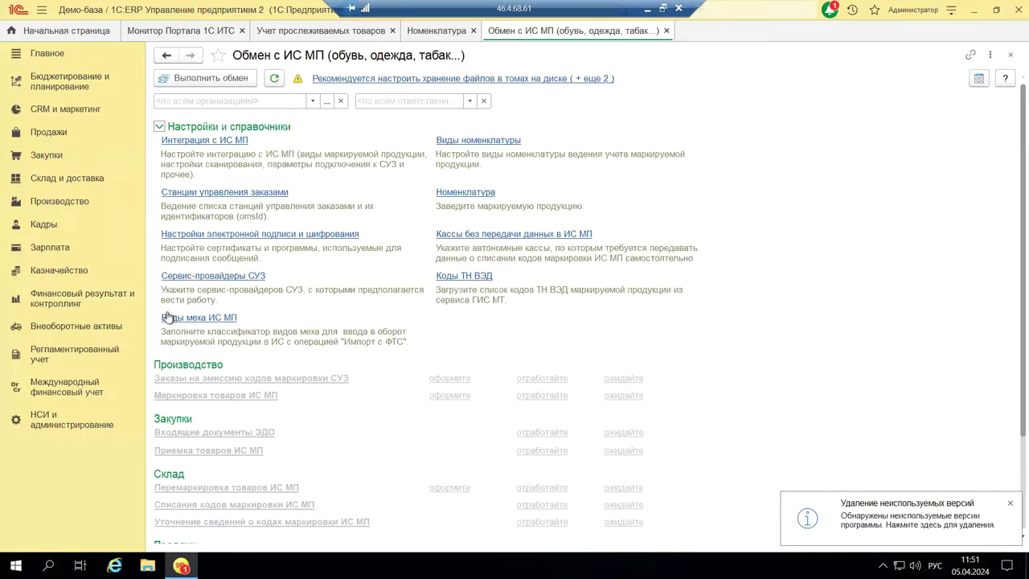
# Open the item card of Вешалка для одежды from the Номенклатура list and review all its expanded Реквизиты sections.
pyautogui.click(439, 31)
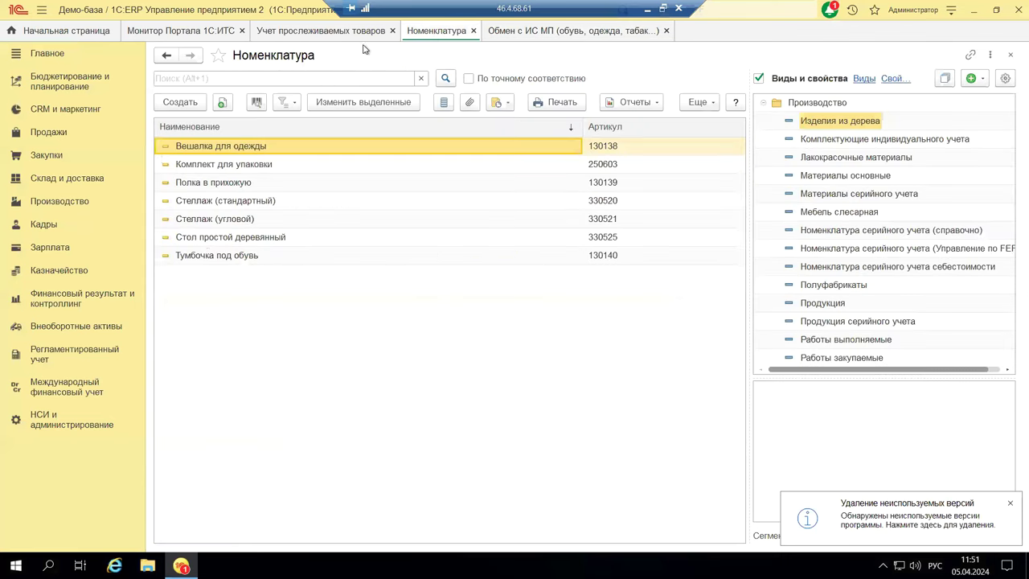
pyautogui.doubleClick(200, 147)
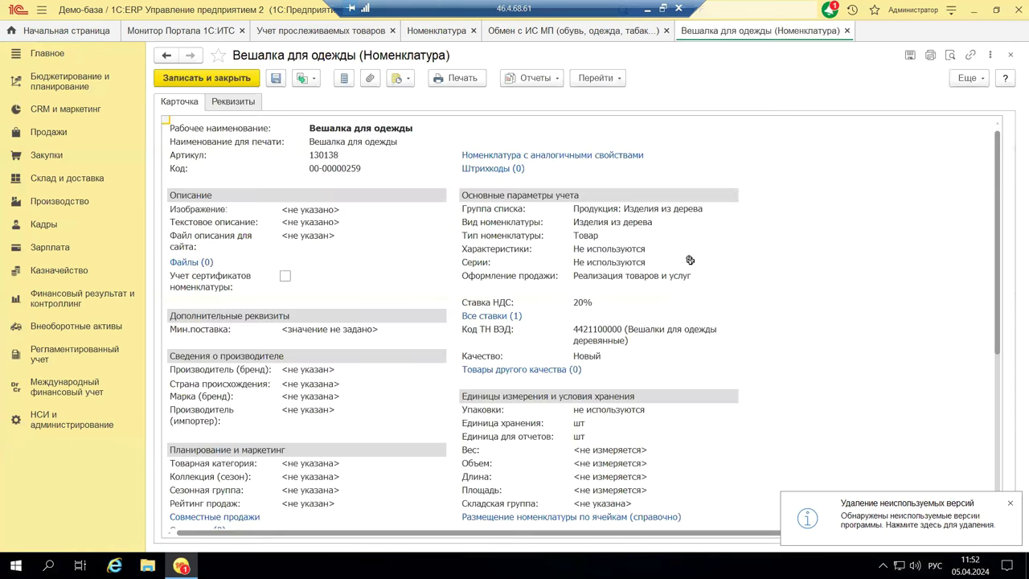
pyautogui.click(236, 101)
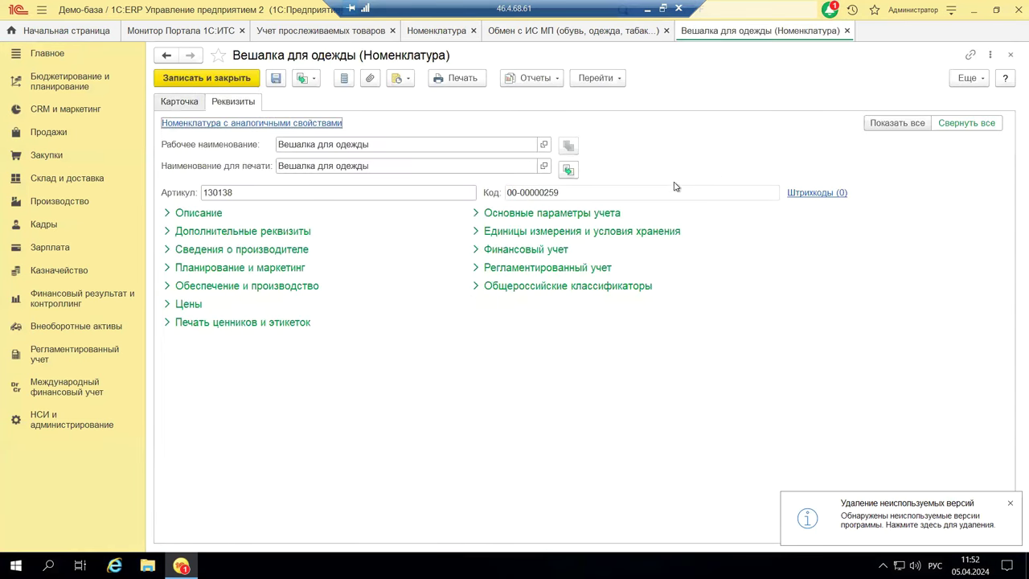
pyautogui.click(907, 123)
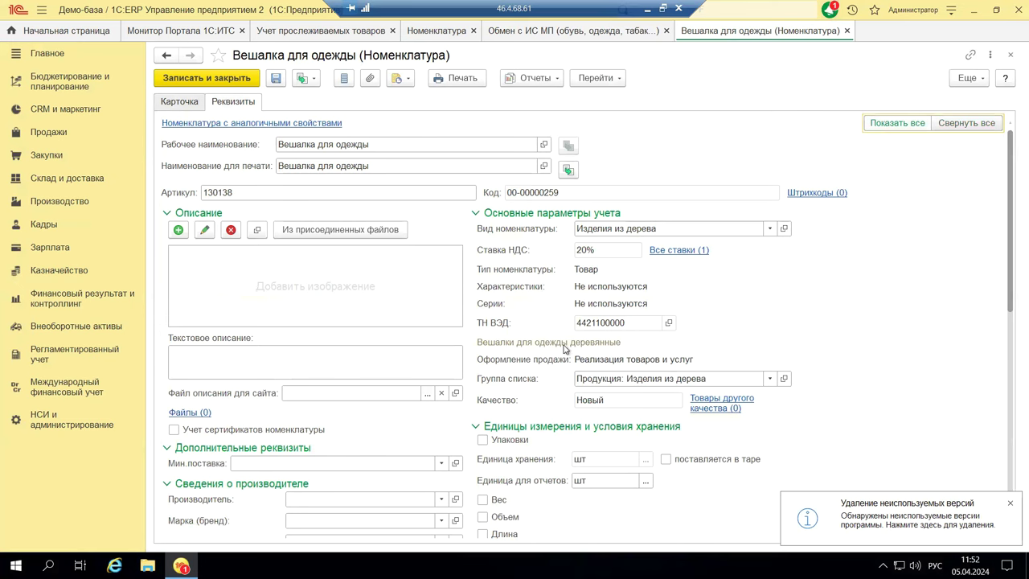
pyautogui.scroll(-5, 566, 342)
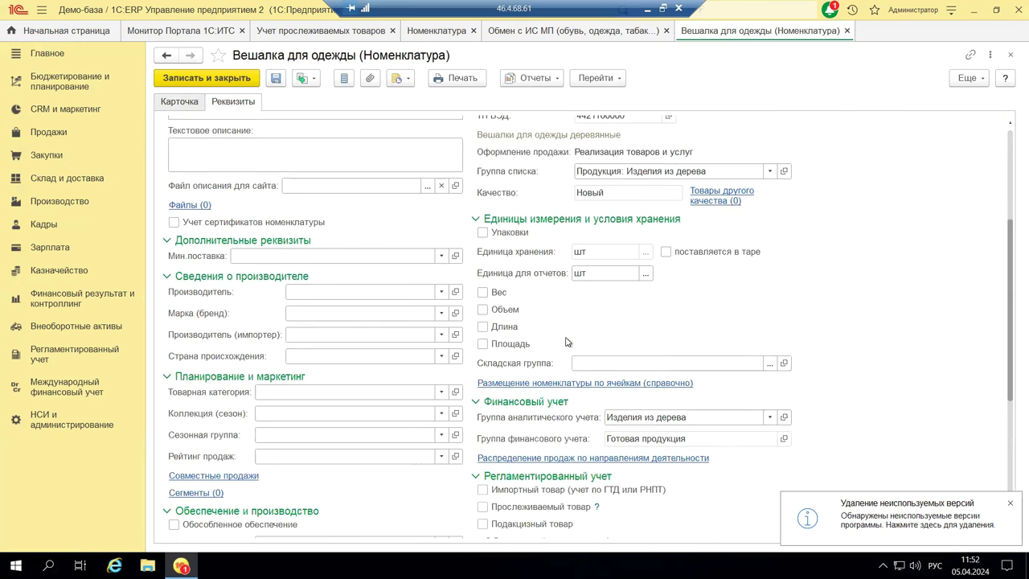
pyautogui.scroll(-5, 566, 341)
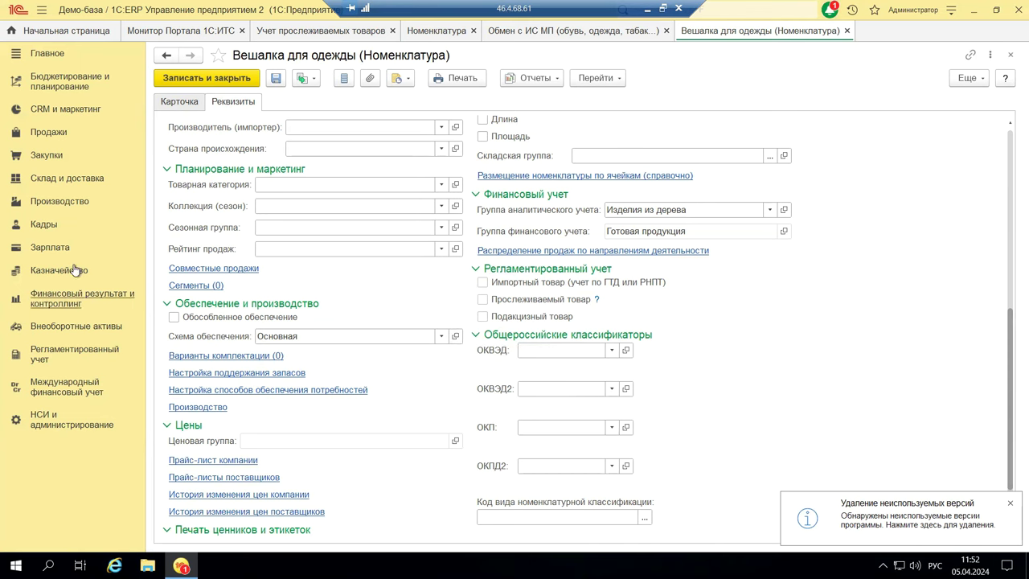
# Open Номенклатура from the production section's Обмен с ИС МП page and list the items of the Изделия из дерева kind.
pyautogui.click(53, 209)
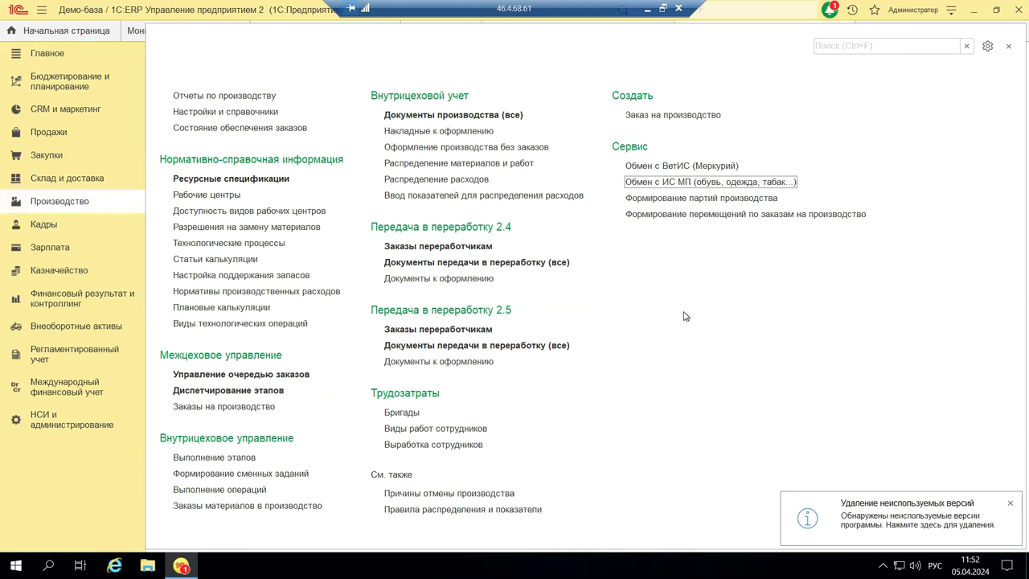
pyautogui.click(685, 183)
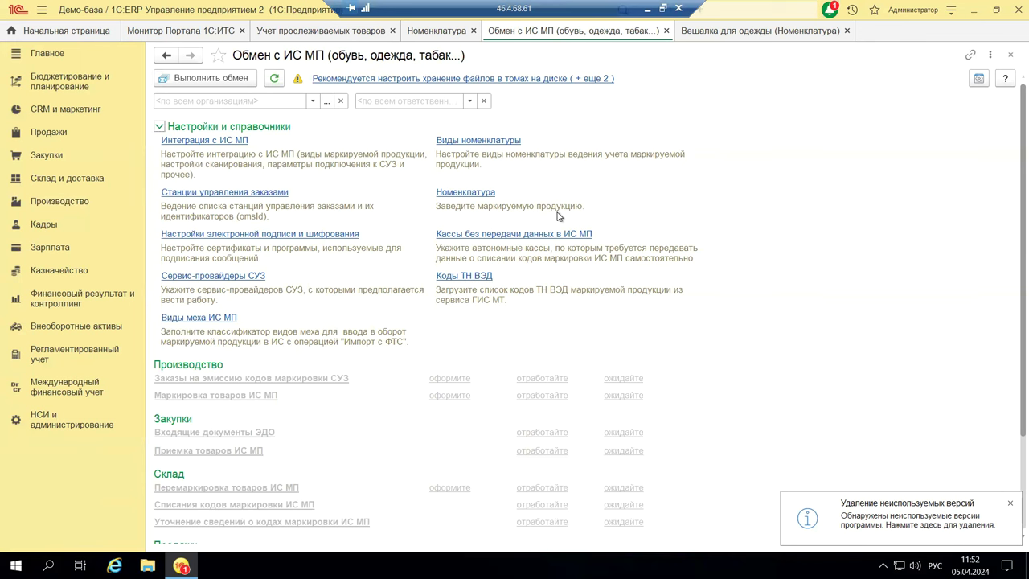
pyautogui.click(473, 195)
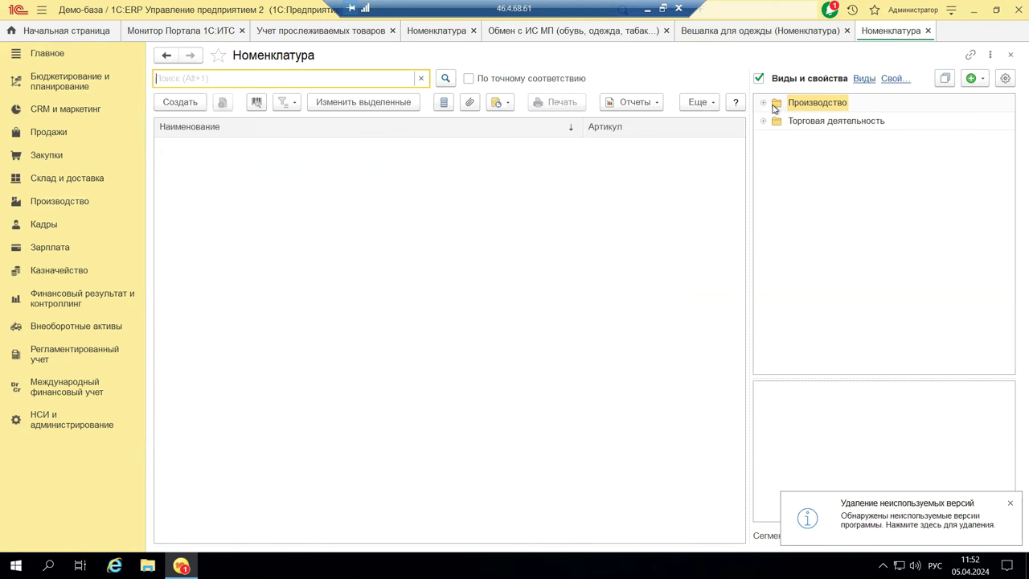
pyautogui.click(764, 103)
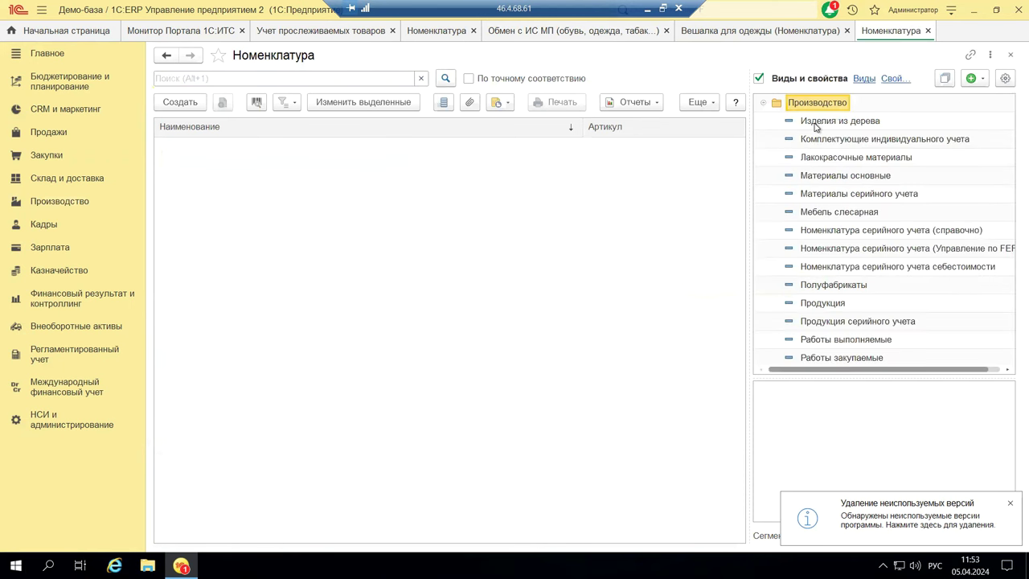
pyautogui.click(815, 124)
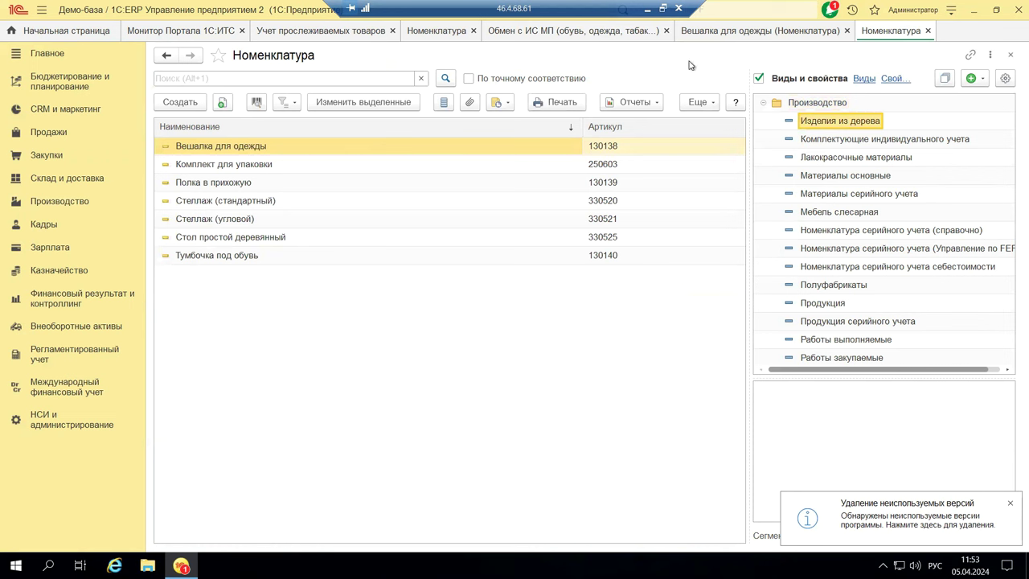
# View the Учет прослеживаемых товаров page from the administration section, and return to the Обмен с ИС МП page.
pyautogui.click(44, 424)
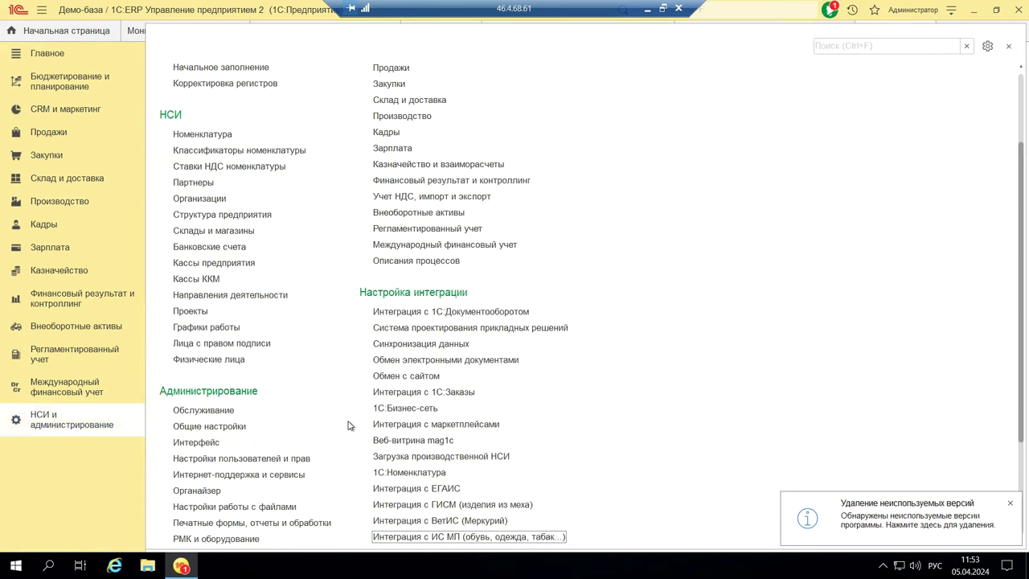
pyautogui.scroll(-4, 341, 425)
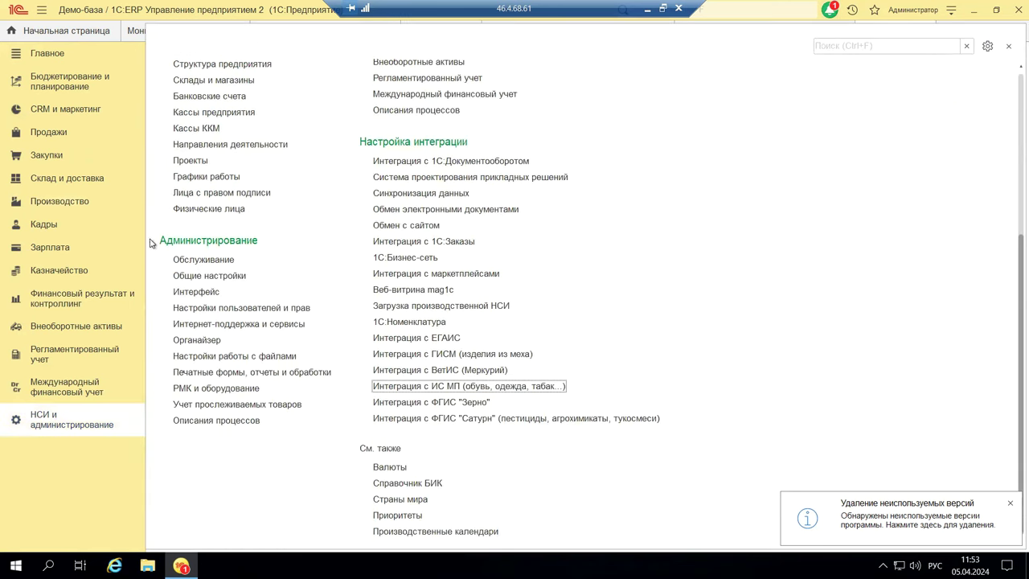
pyautogui.click(228, 408)
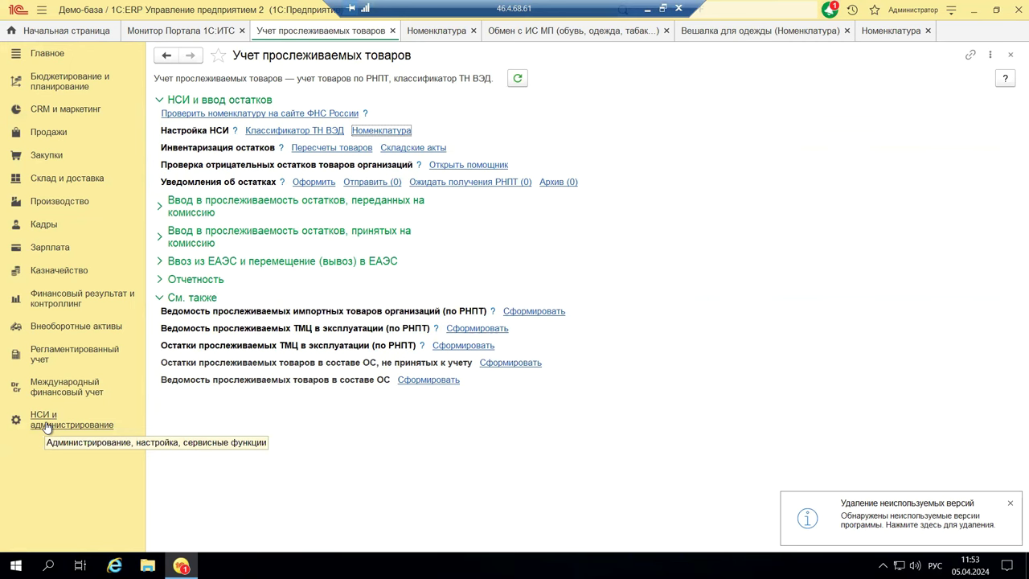
pyautogui.click(47, 206)
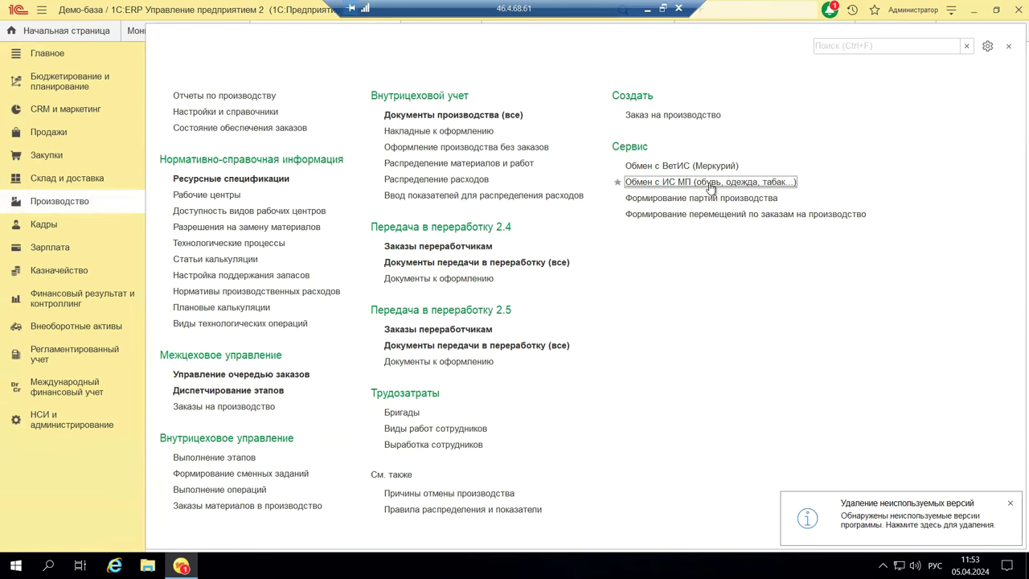
pyautogui.click(711, 182)
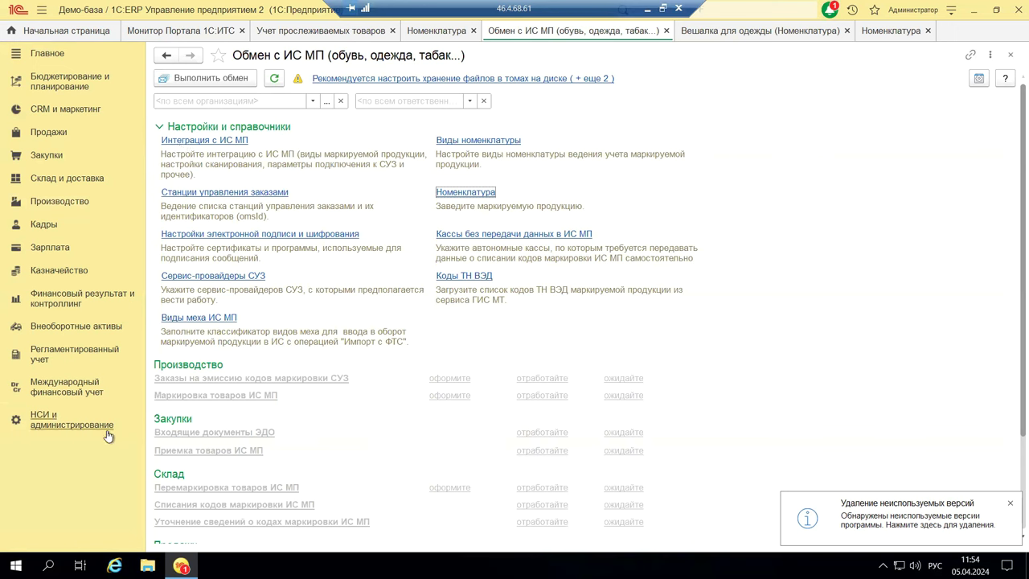
# Open the Интеграция с ИС МП settings from the administration section and review them down to Тестовый контур and Регламентные задания.
pyautogui.click(70, 421)
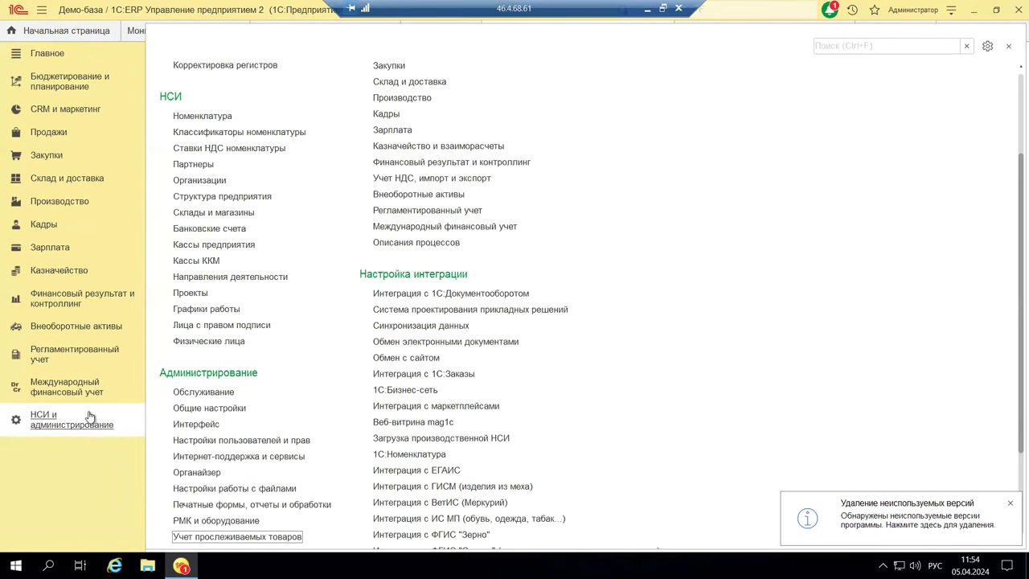
pyautogui.scroll(-1, 512, 524)
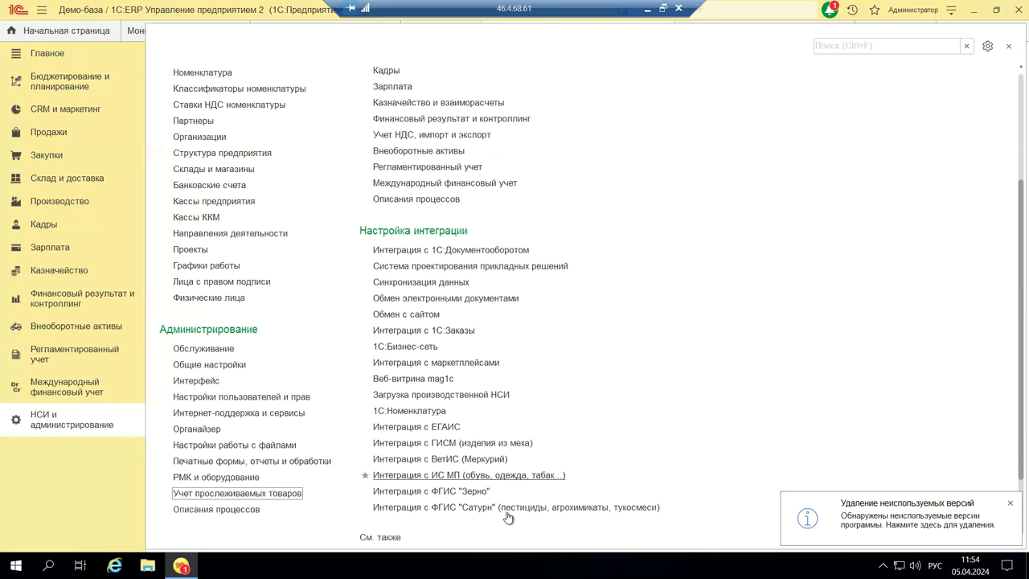
pyautogui.click(481, 476)
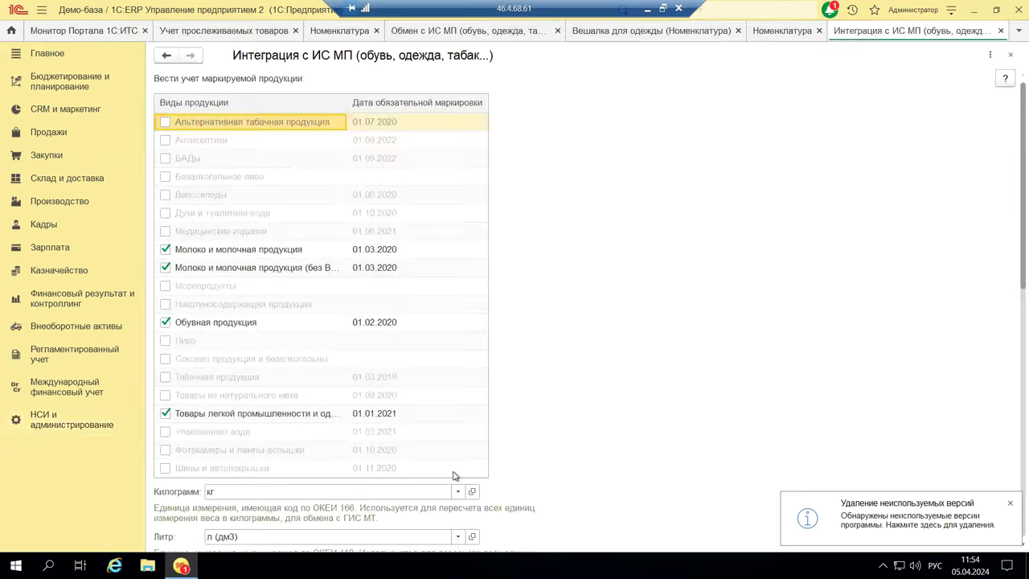
pyautogui.scroll(-5, 500, 415)
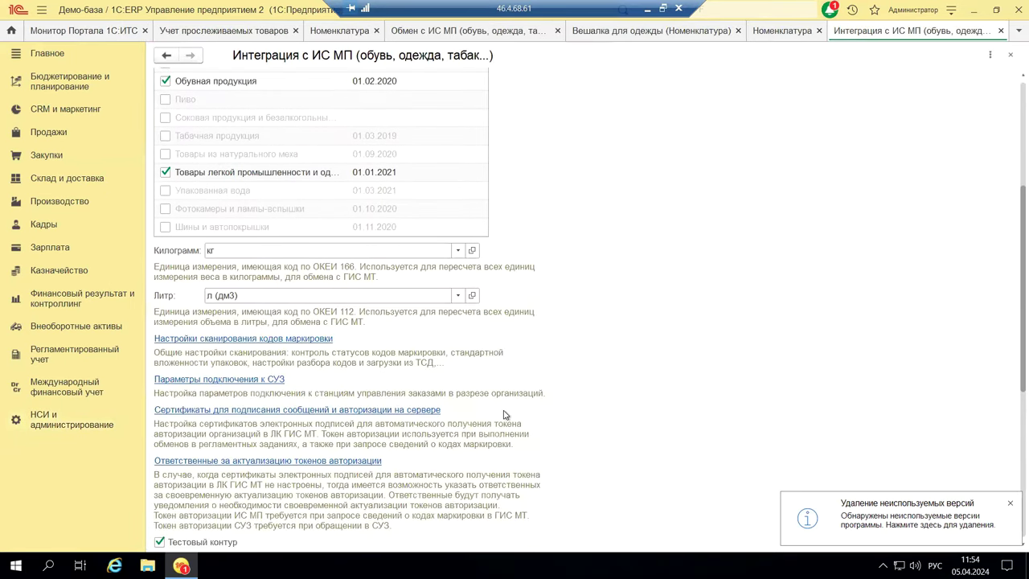
pyautogui.scroll(-2, 499, 415)
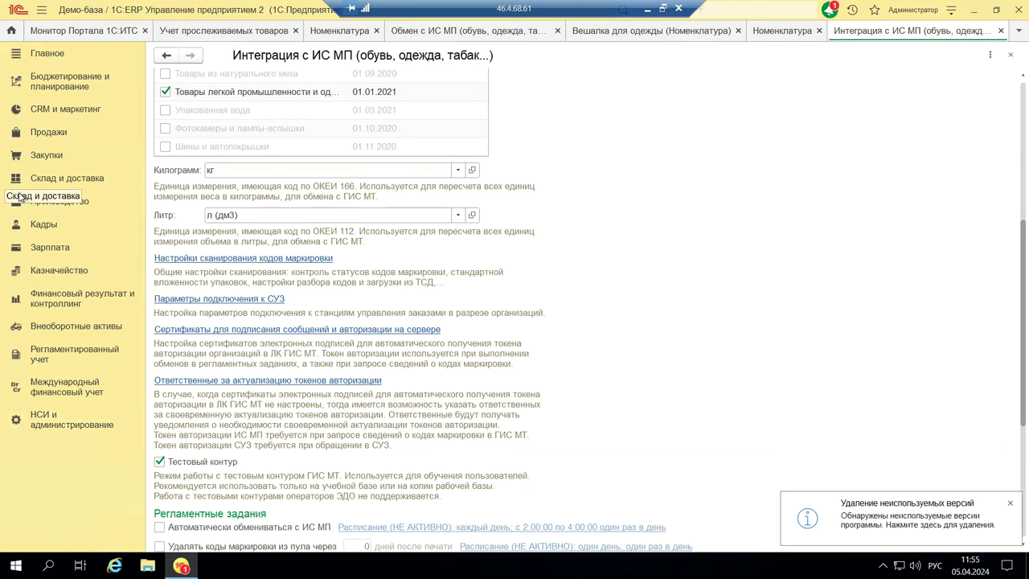
# Review the Интеграция с ИС МП settings through the production exchange page, and reopen Обмен с ИС МП from the warehouse section.
pyautogui.click(60, 207)
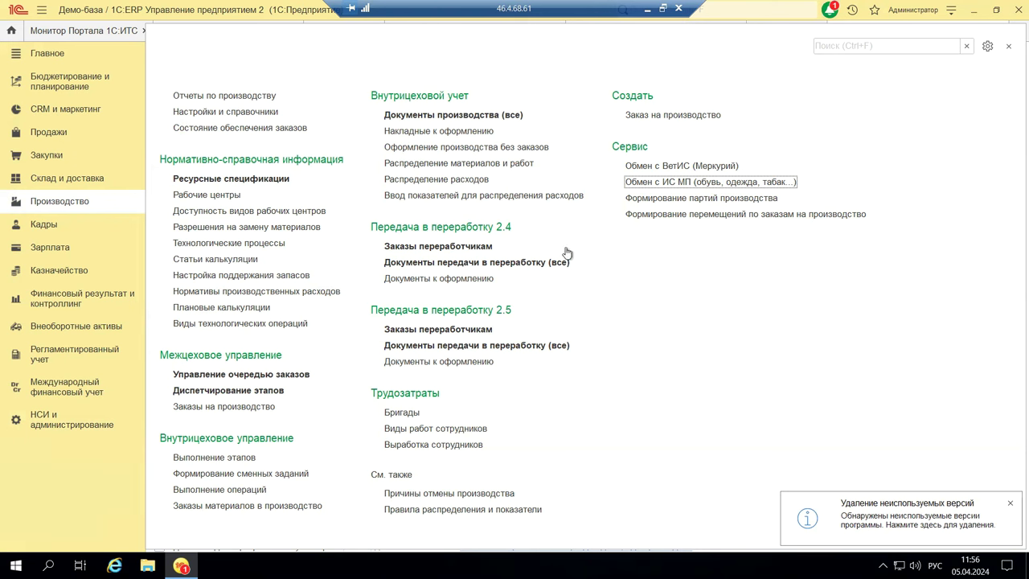
pyautogui.click(645, 184)
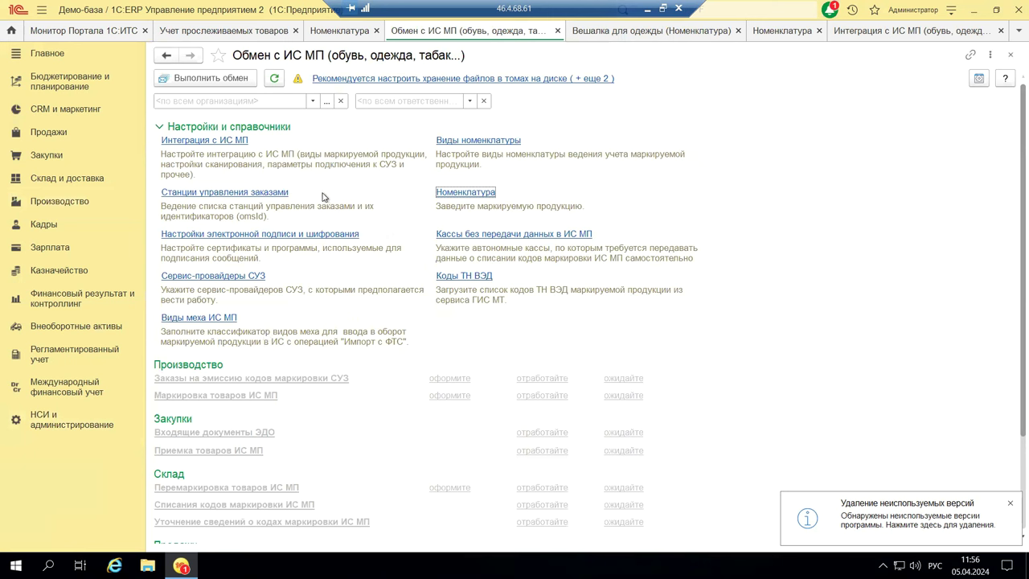
pyautogui.click(195, 140)
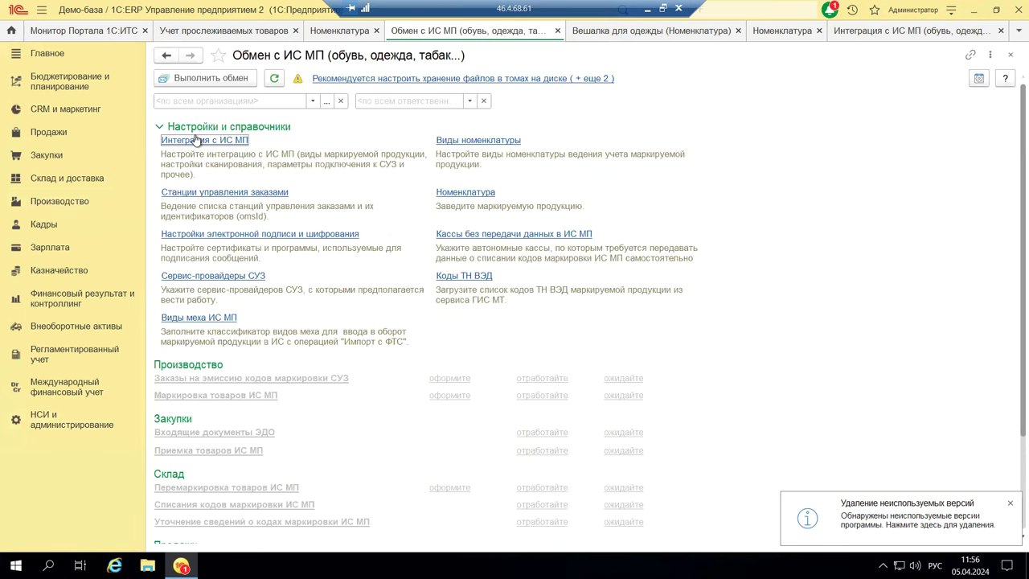
pyautogui.scroll(-3, 326, 484)
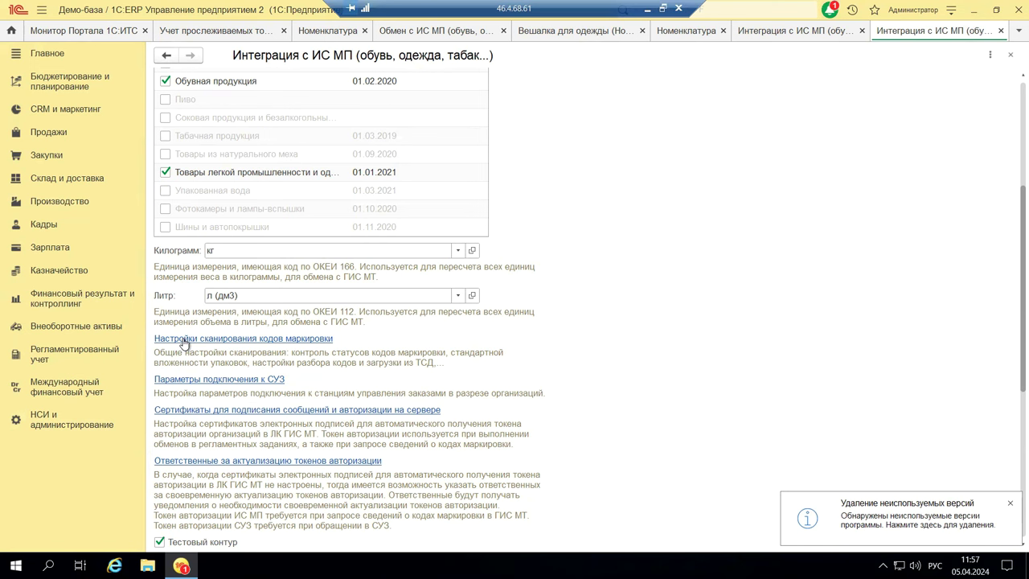
pyautogui.click(50, 184)
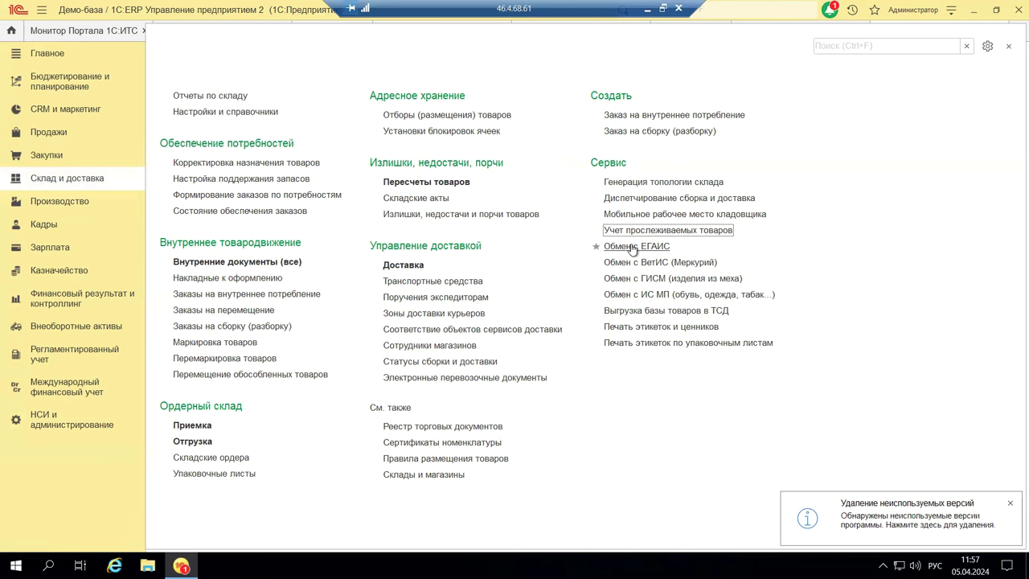
pyautogui.click(652, 299)
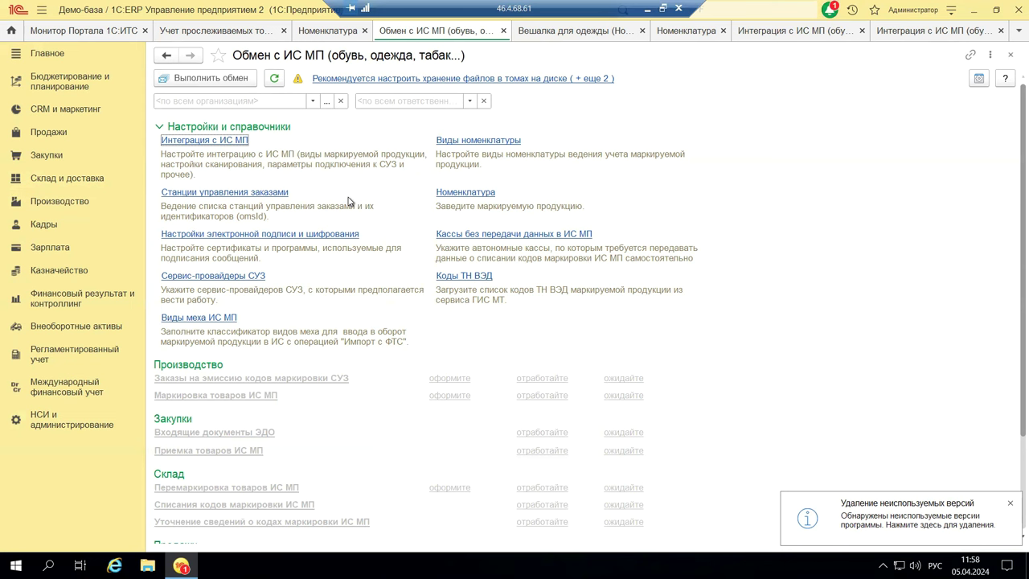
# Switch to the PowerPoint presentation and show slide 22 on re-marking footwear stock in 2023.
pyautogui.click(646, 11)
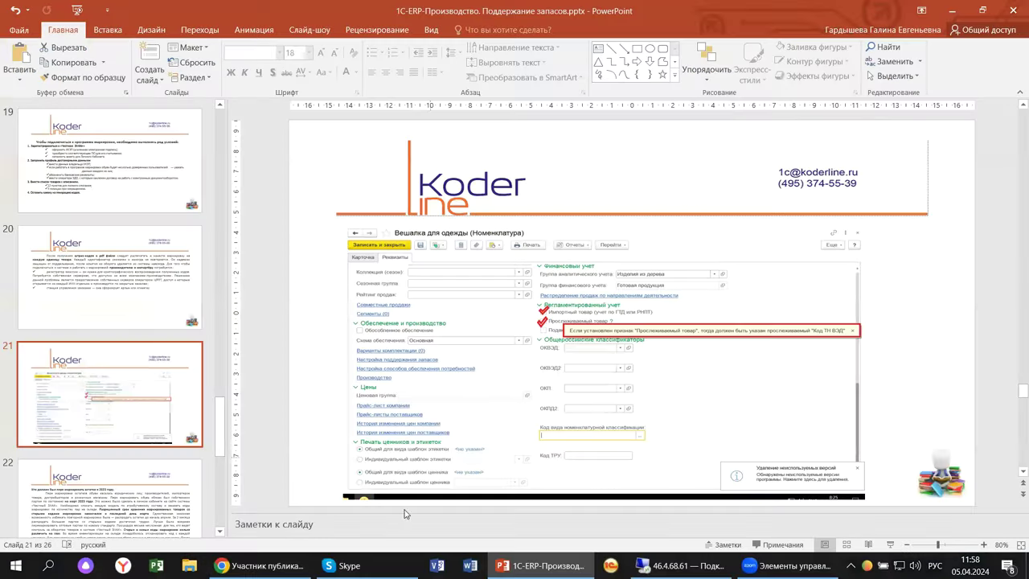
pyautogui.scroll(-5, 110, 490)
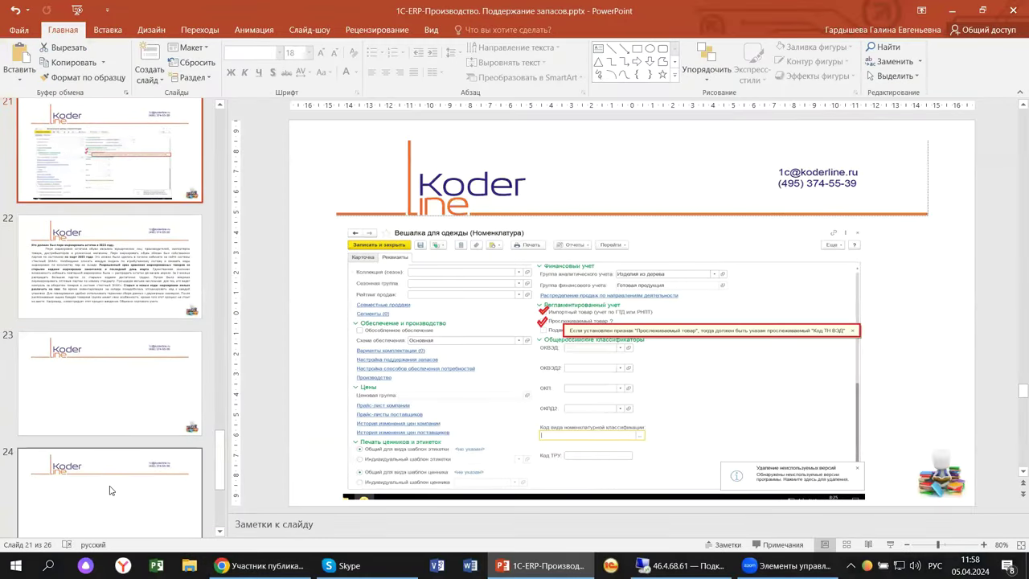
pyautogui.click(163, 218)
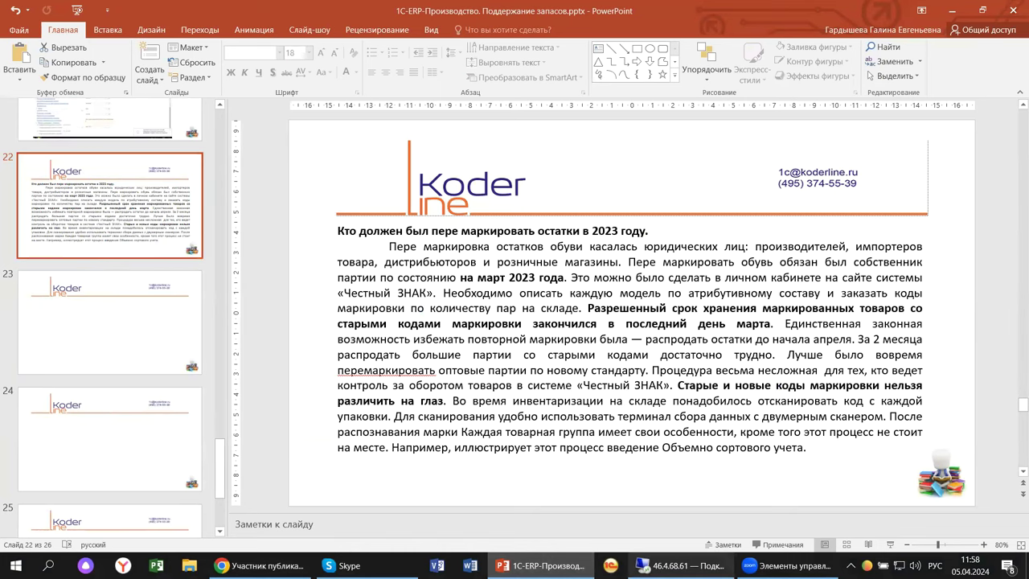
# Switch to the remote desktop with 1C:ERP and open the Доставка workplace from the Склад и доставка section.
pyautogui.moveTo(679, 565)
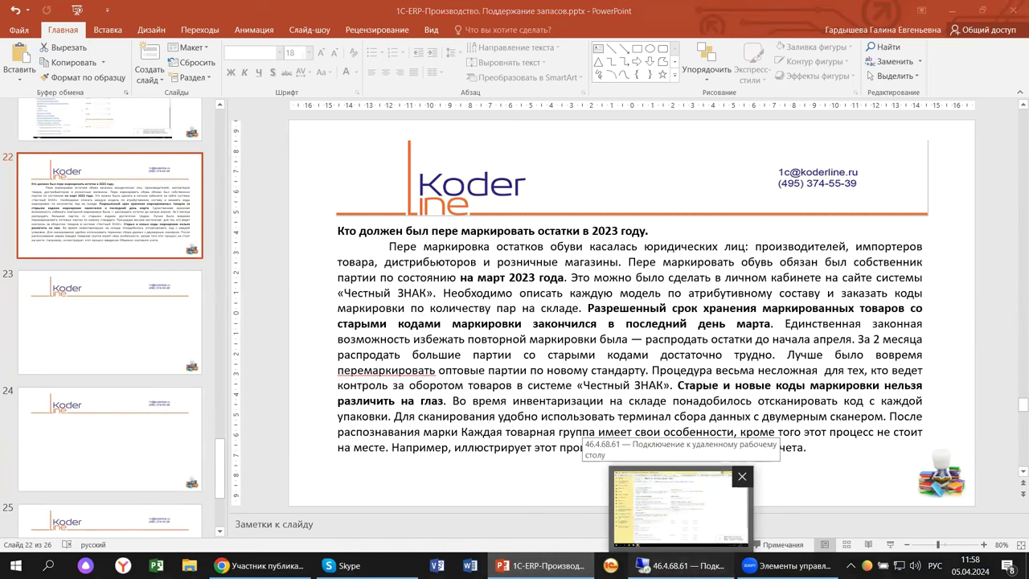
pyautogui.click(679, 506)
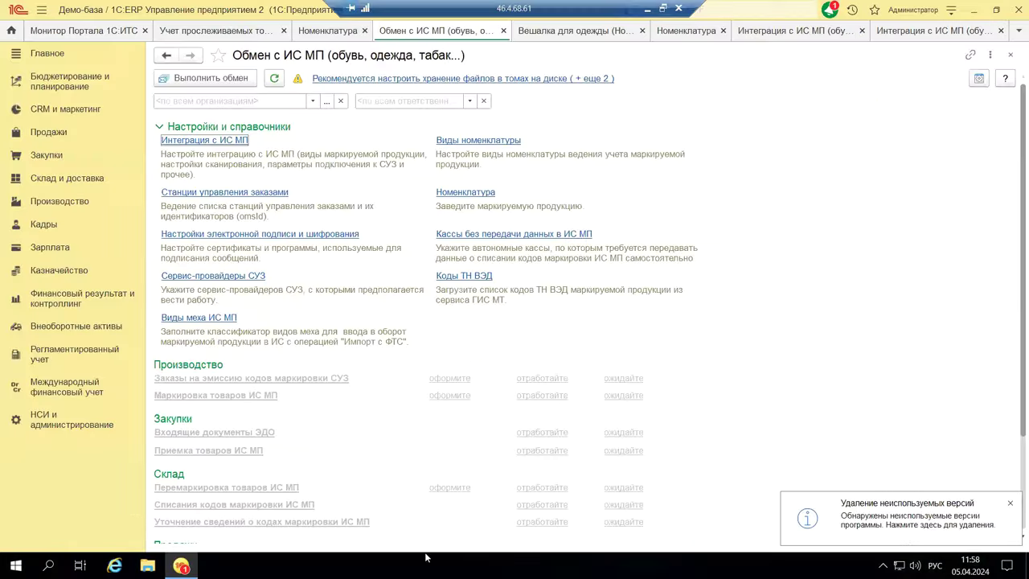
pyautogui.click(37, 180)
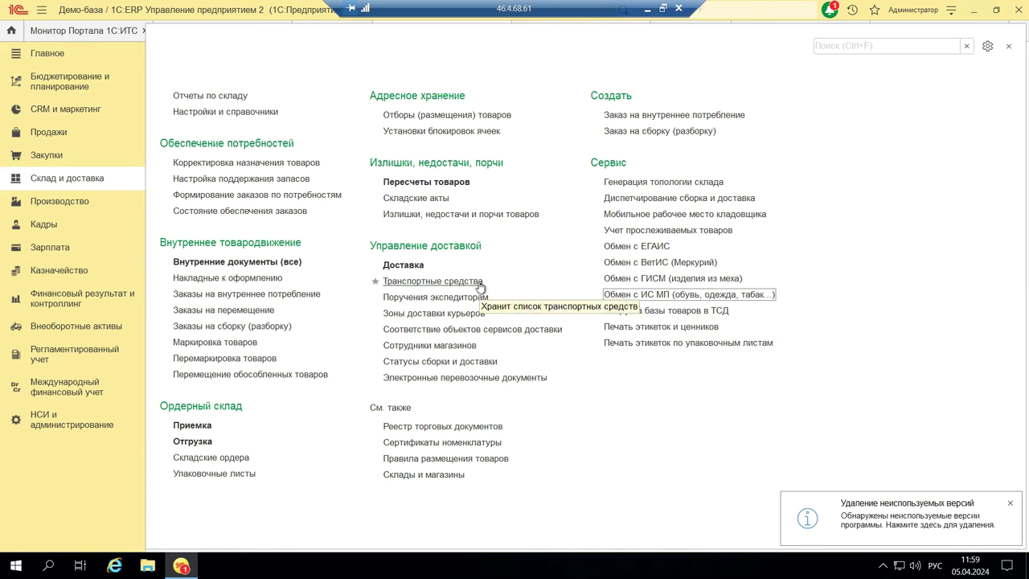
pyautogui.click(399, 267)
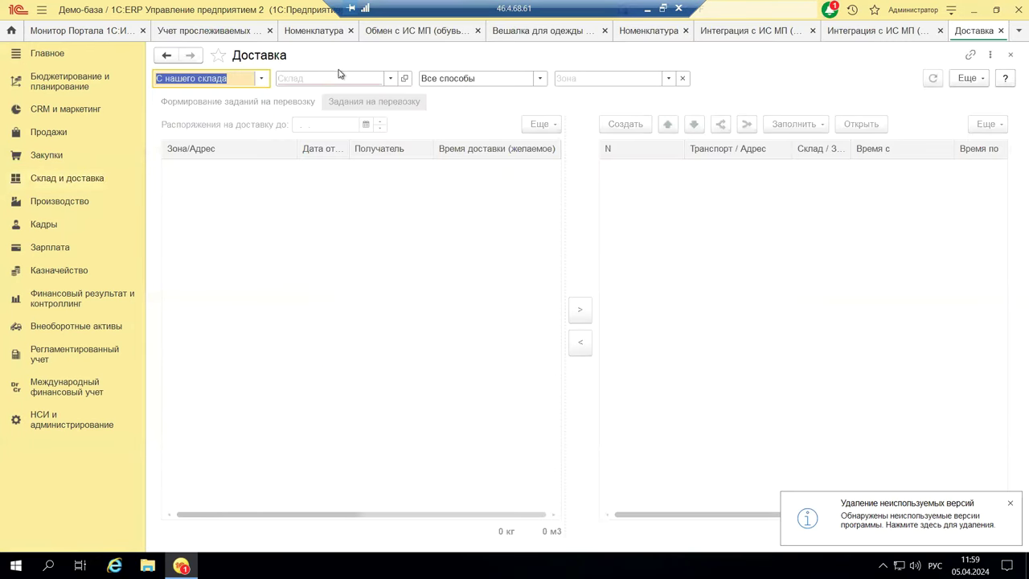
# Keep the delivery direction as С нашего склада and choose Западный склад from the Оптовые склады, Центр group as the warehouse.
pyautogui.click(261, 79)
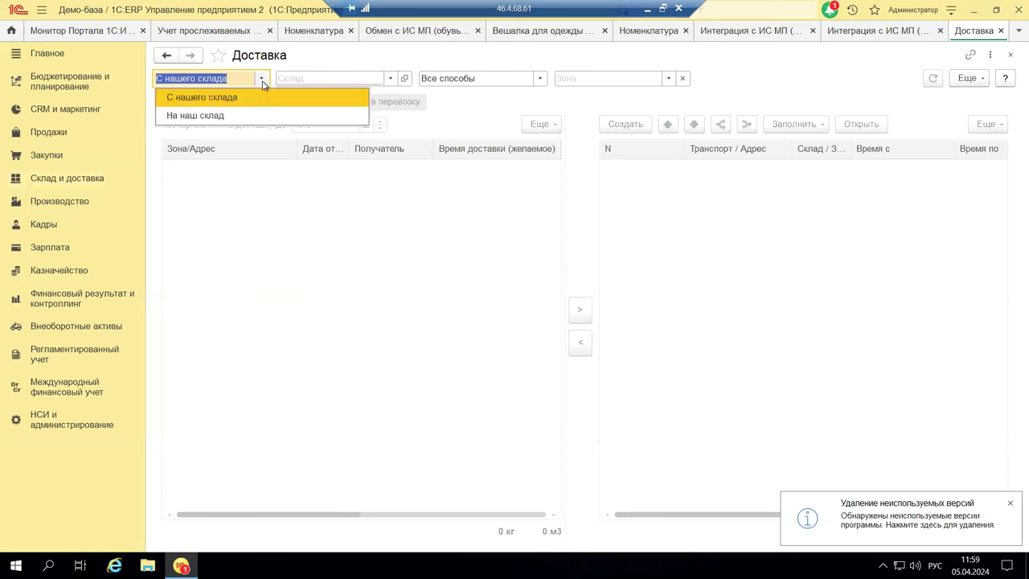
pyautogui.click(473, 102)
pyautogui.click(392, 79)
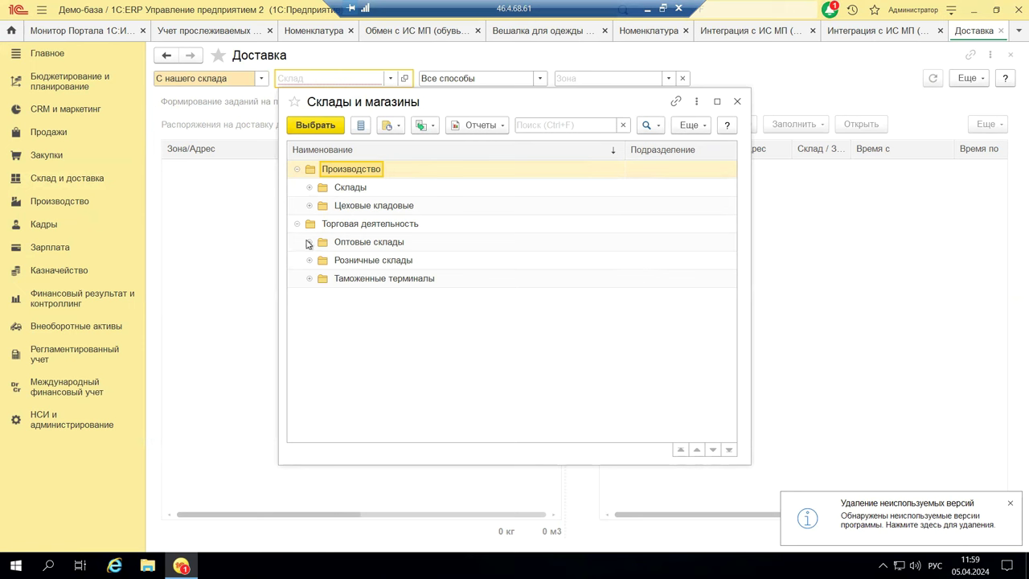
pyautogui.click(309, 242)
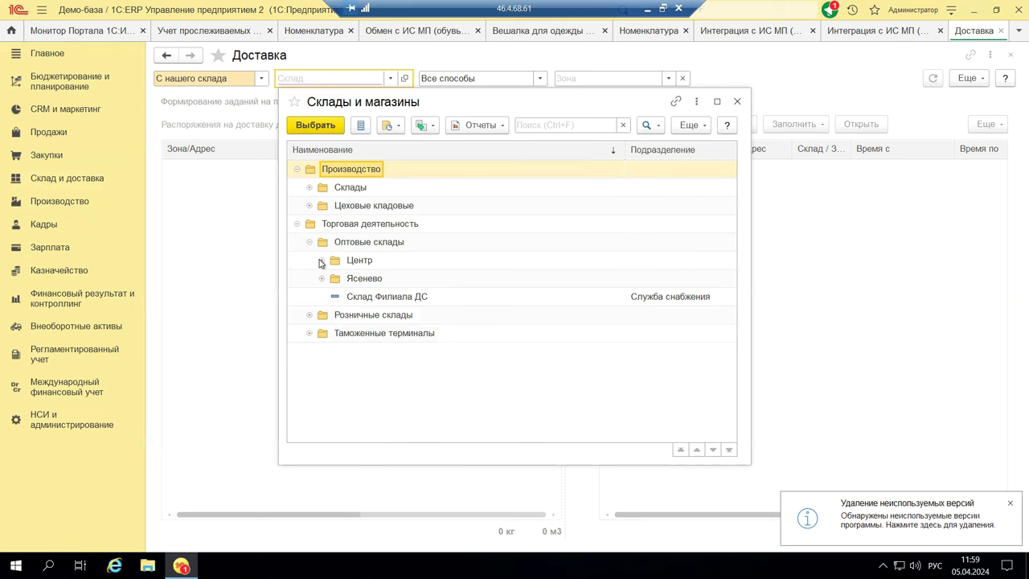
pyautogui.click(322, 260)
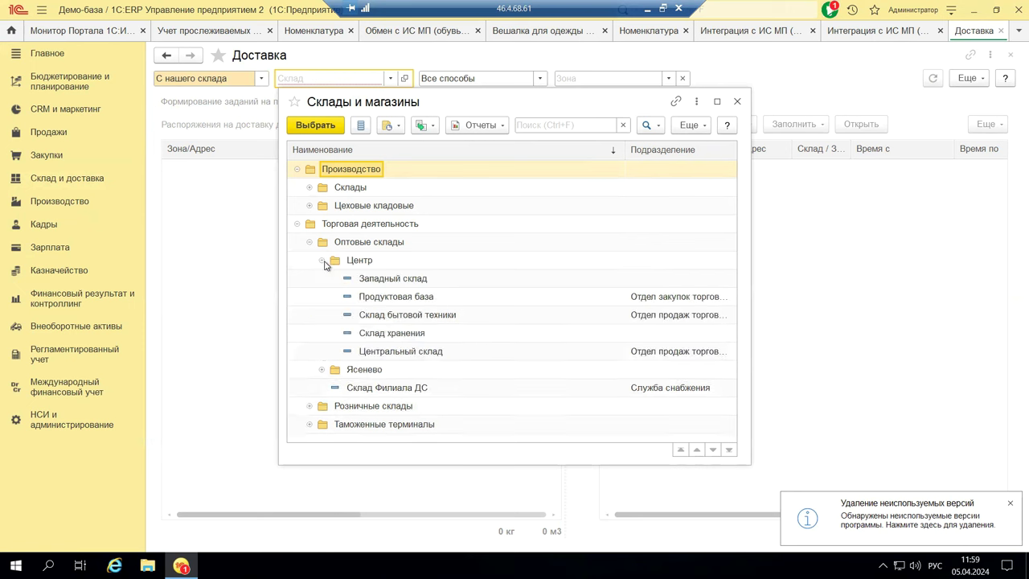
pyautogui.doubleClick(393, 278)
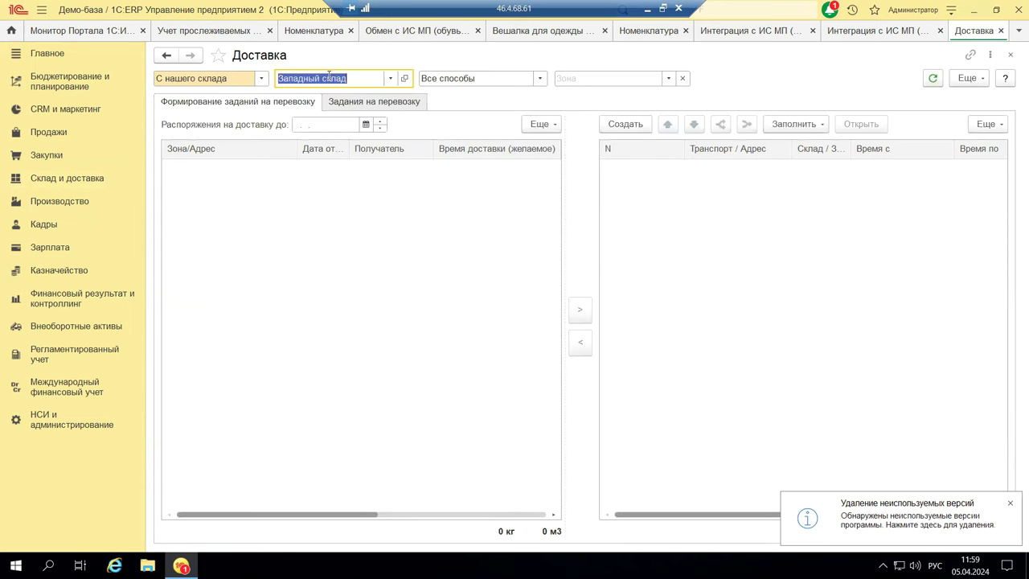
# Set the delivery method filter to Силами перевозчика and show the Задания на перевозку list.
pyautogui.click(539, 78)
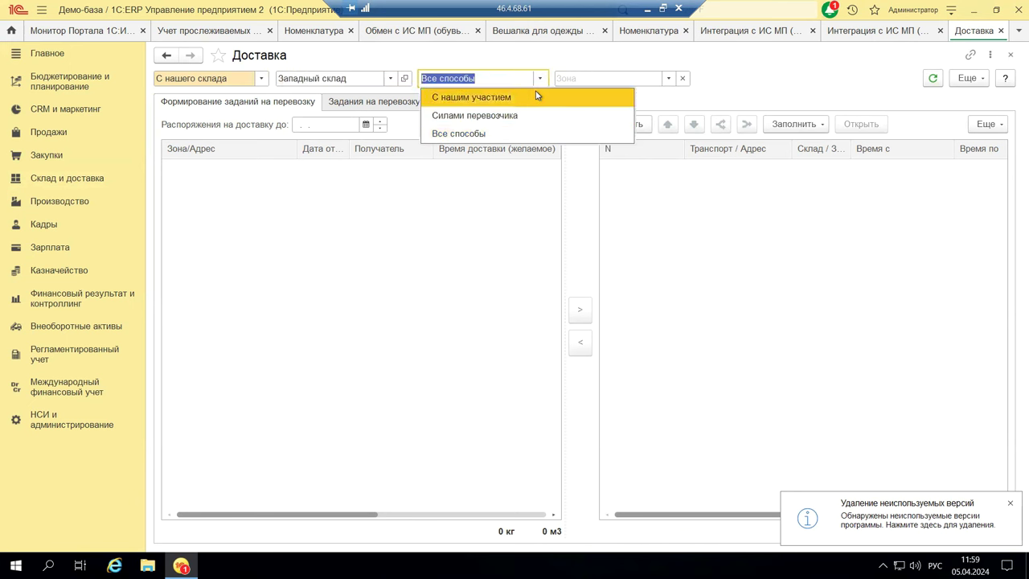
pyautogui.click(496, 117)
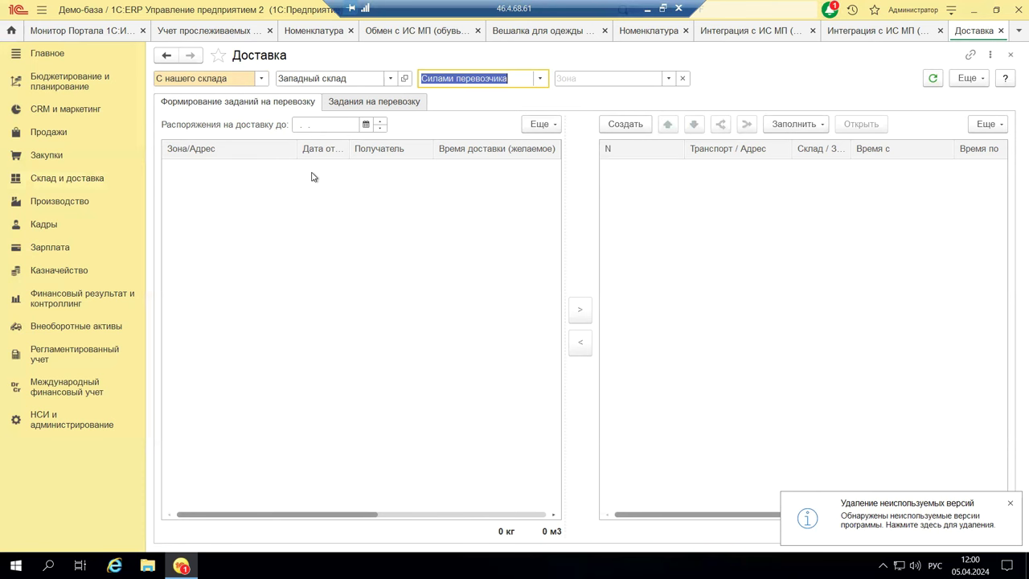
pyautogui.click(396, 104)
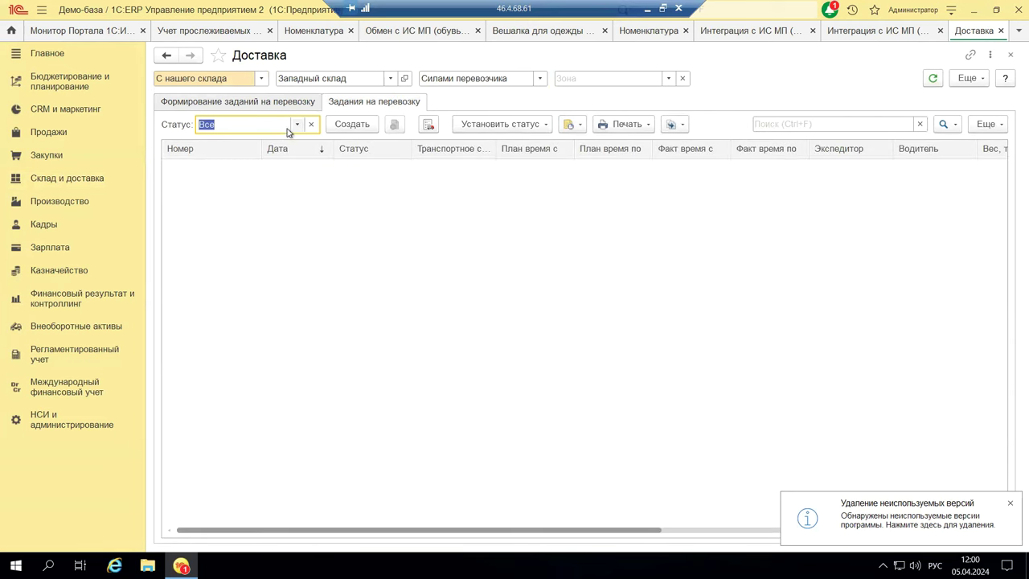